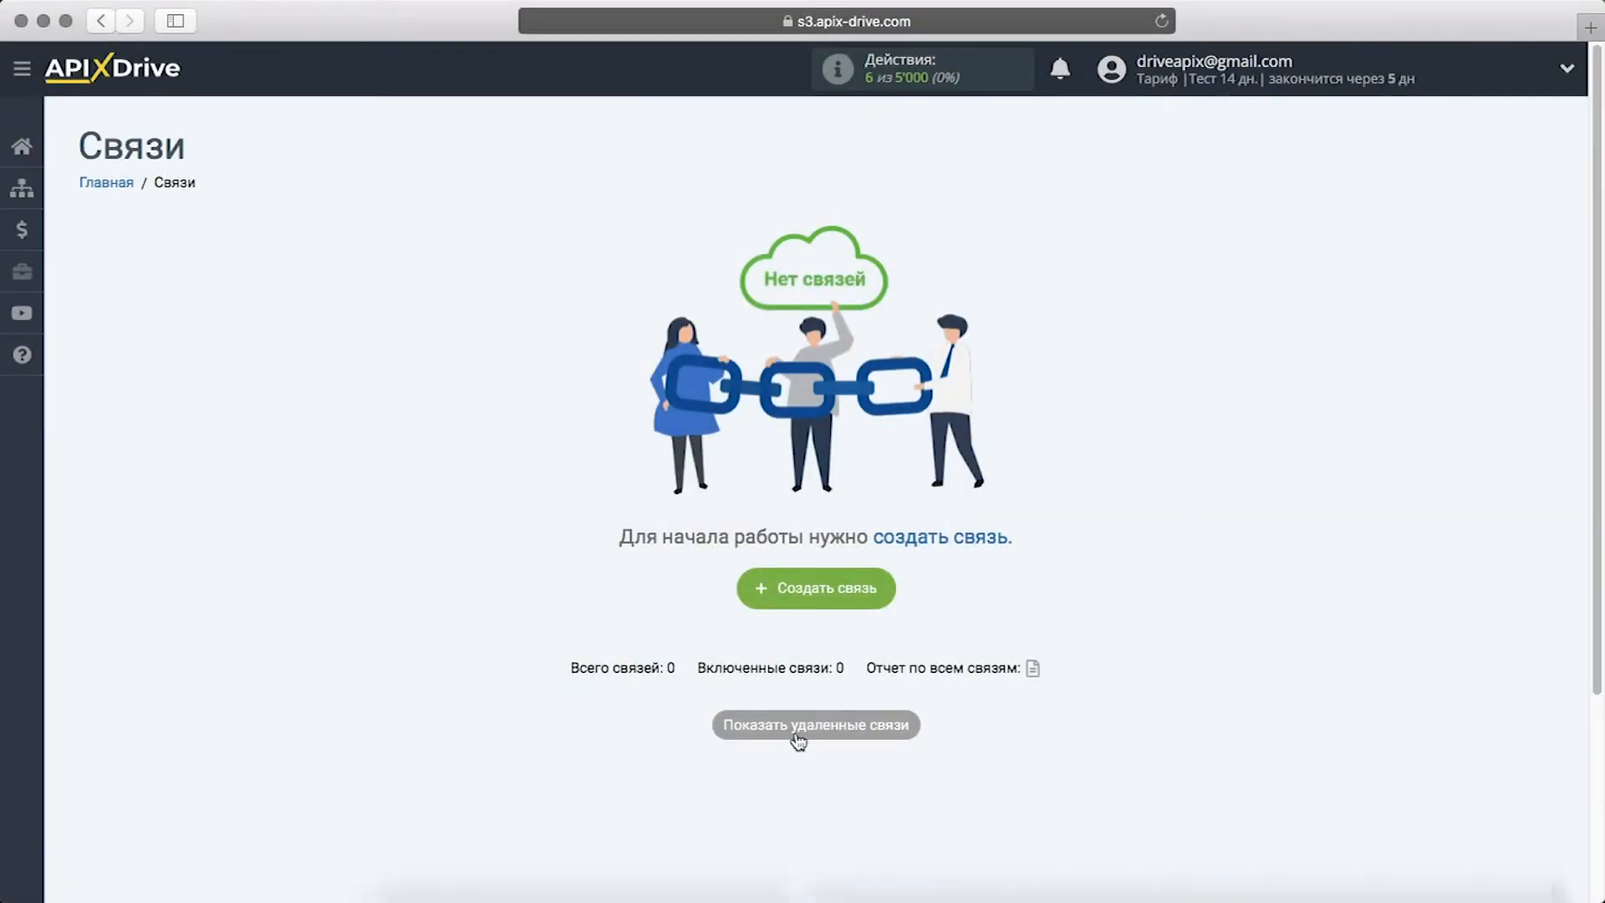
# Create a new connection and choose Google Sheets as its data source system
pyautogui.click(763, 589)
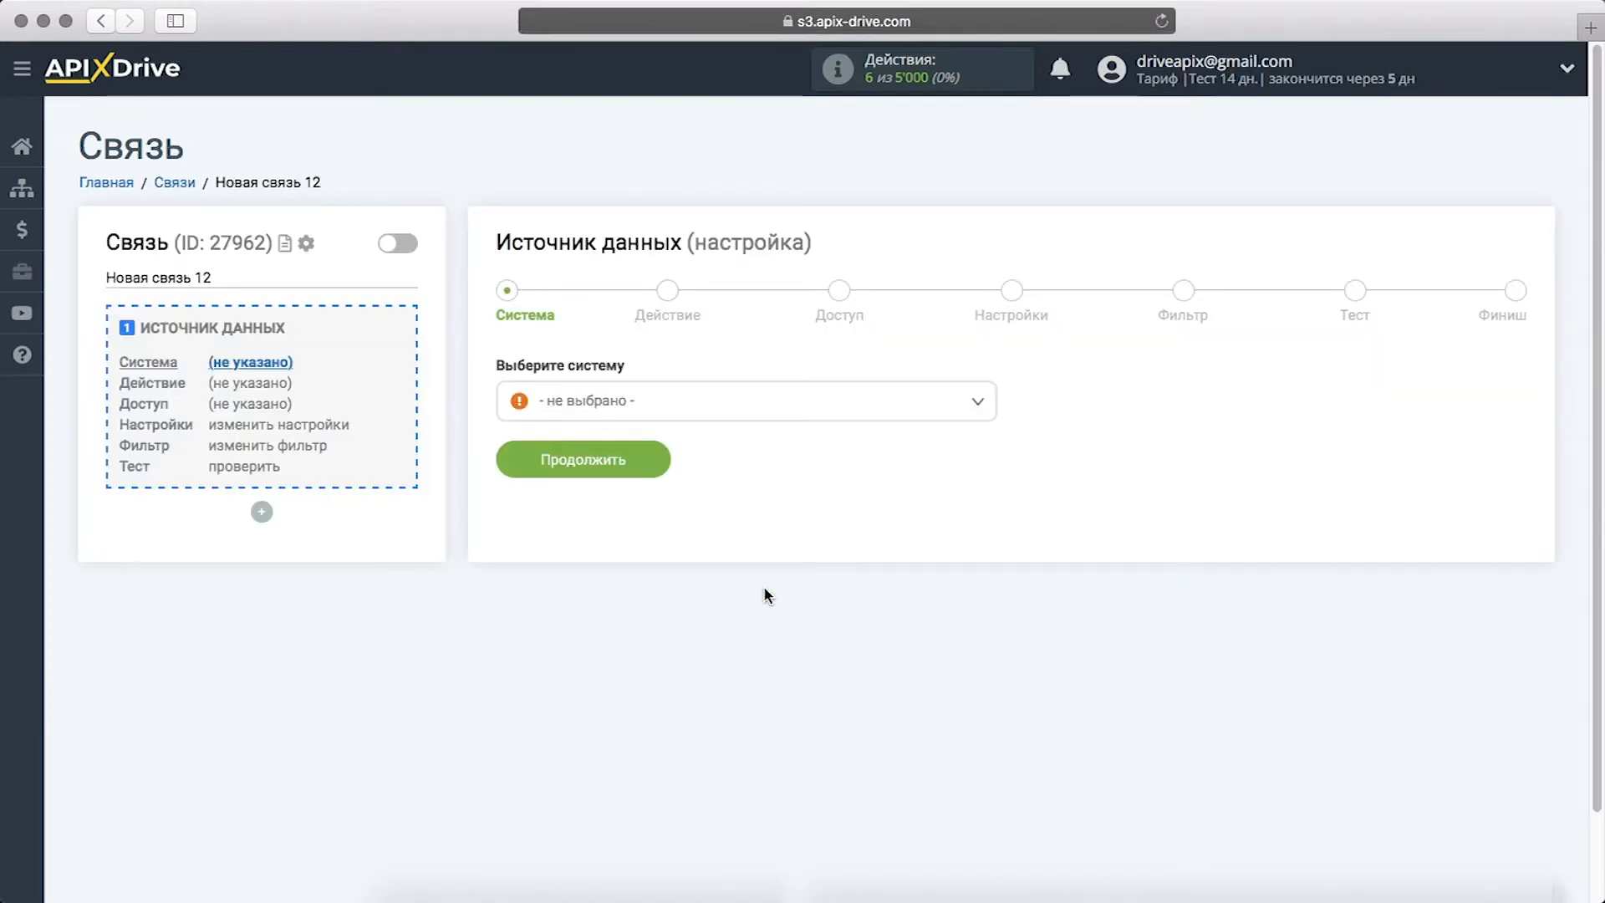
pyautogui.click(741, 410)
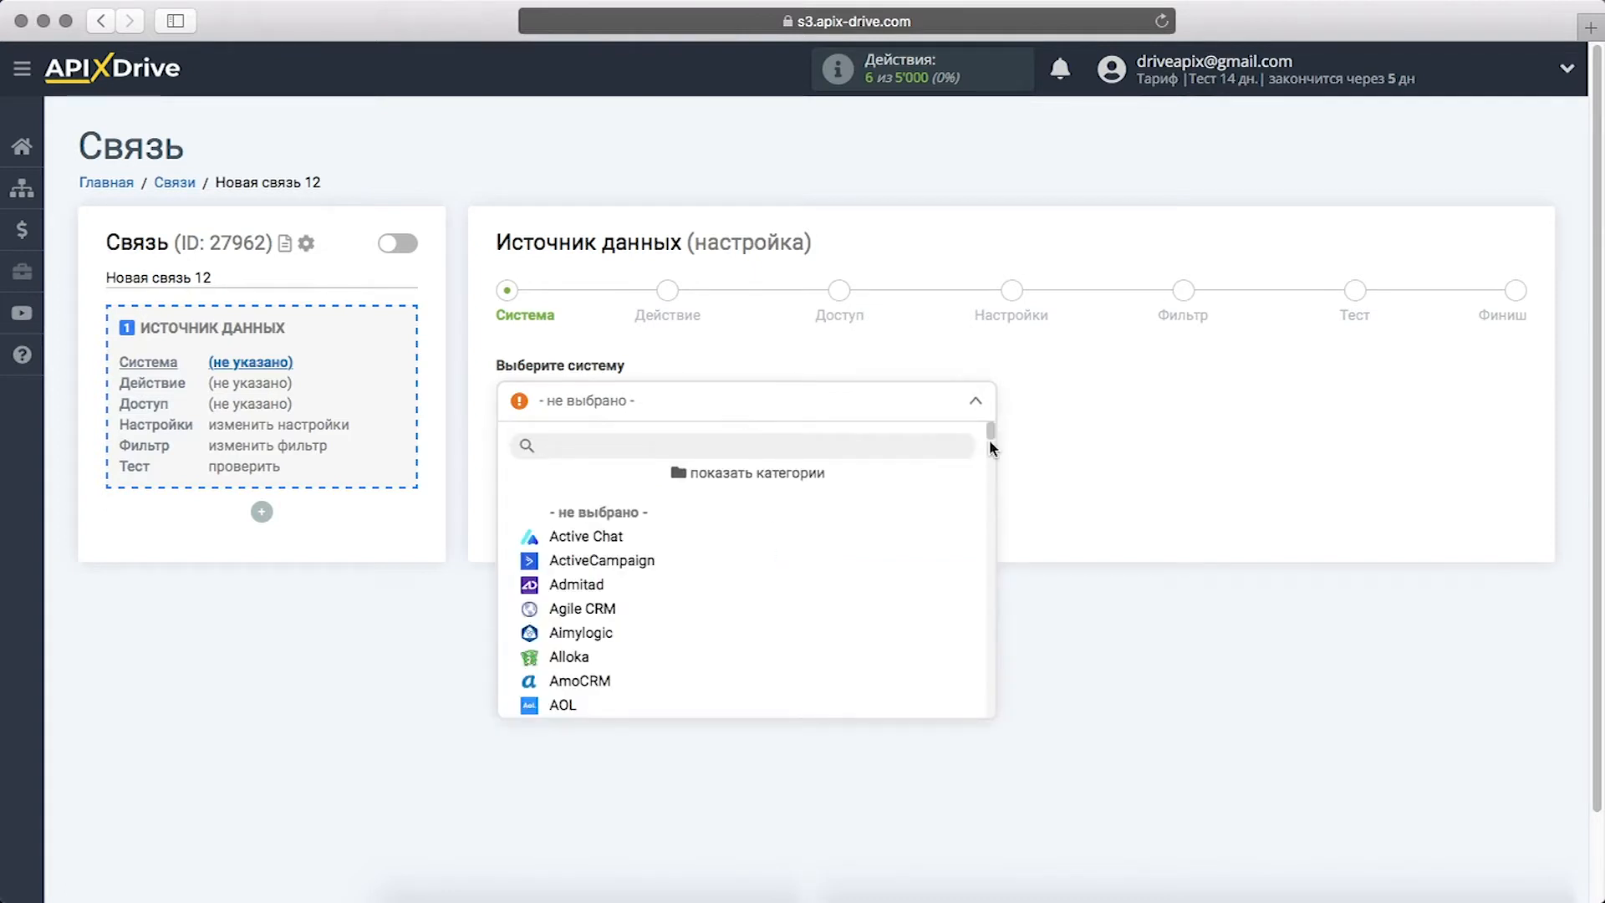
pyautogui.moveTo(991, 428); pyautogui.dragTo(996, 503)
pyautogui.click(690, 620)
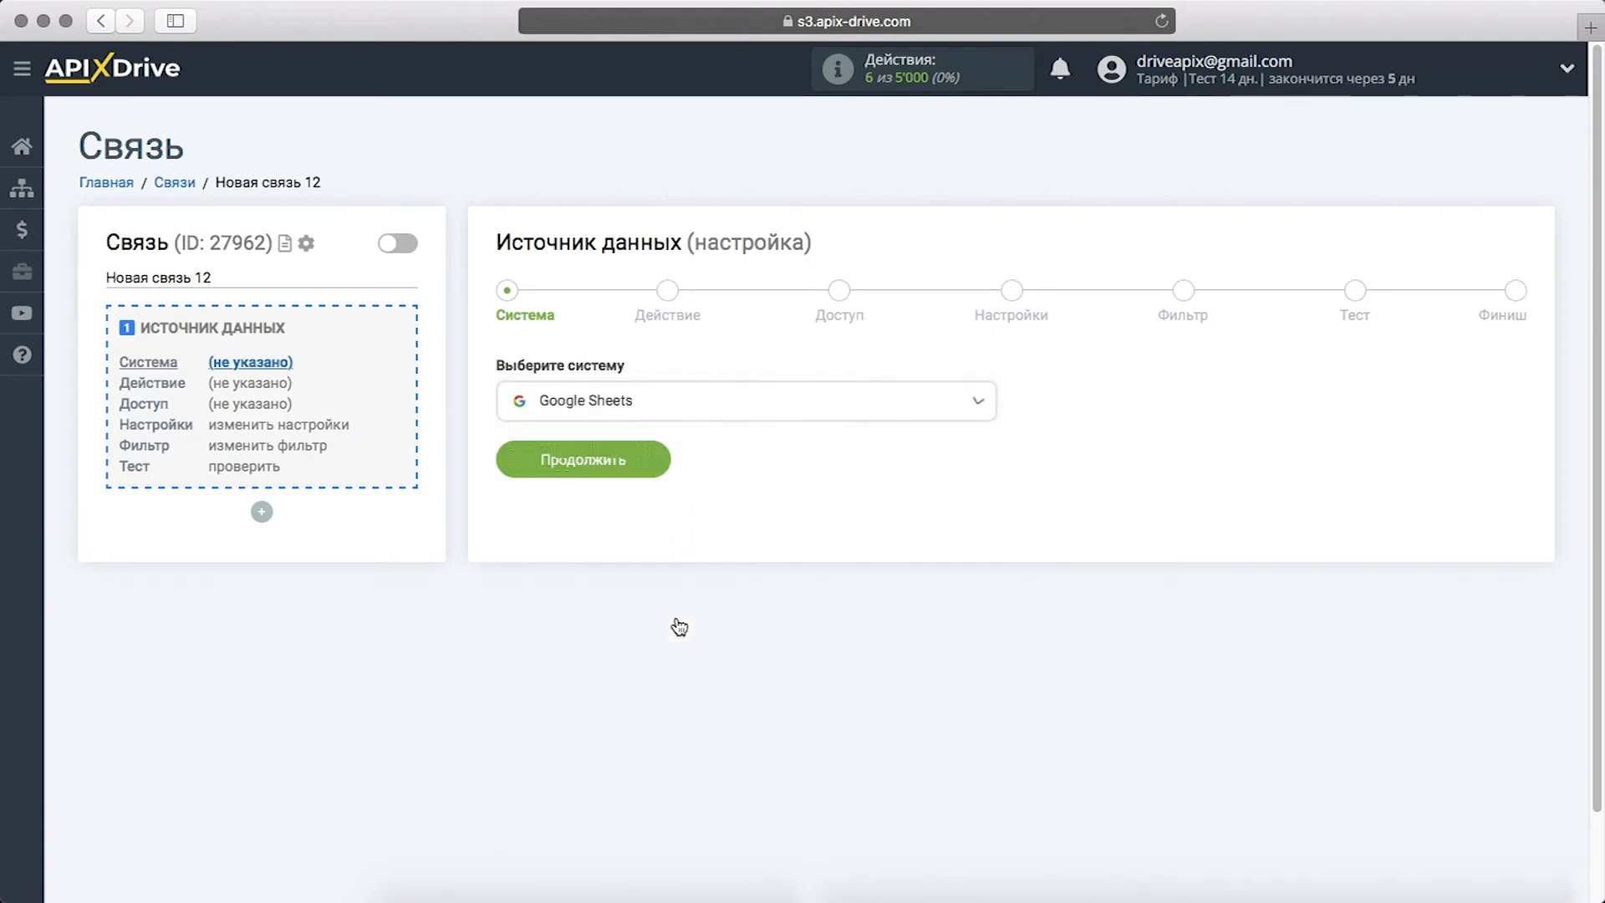
pyautogui.click(508, 458)
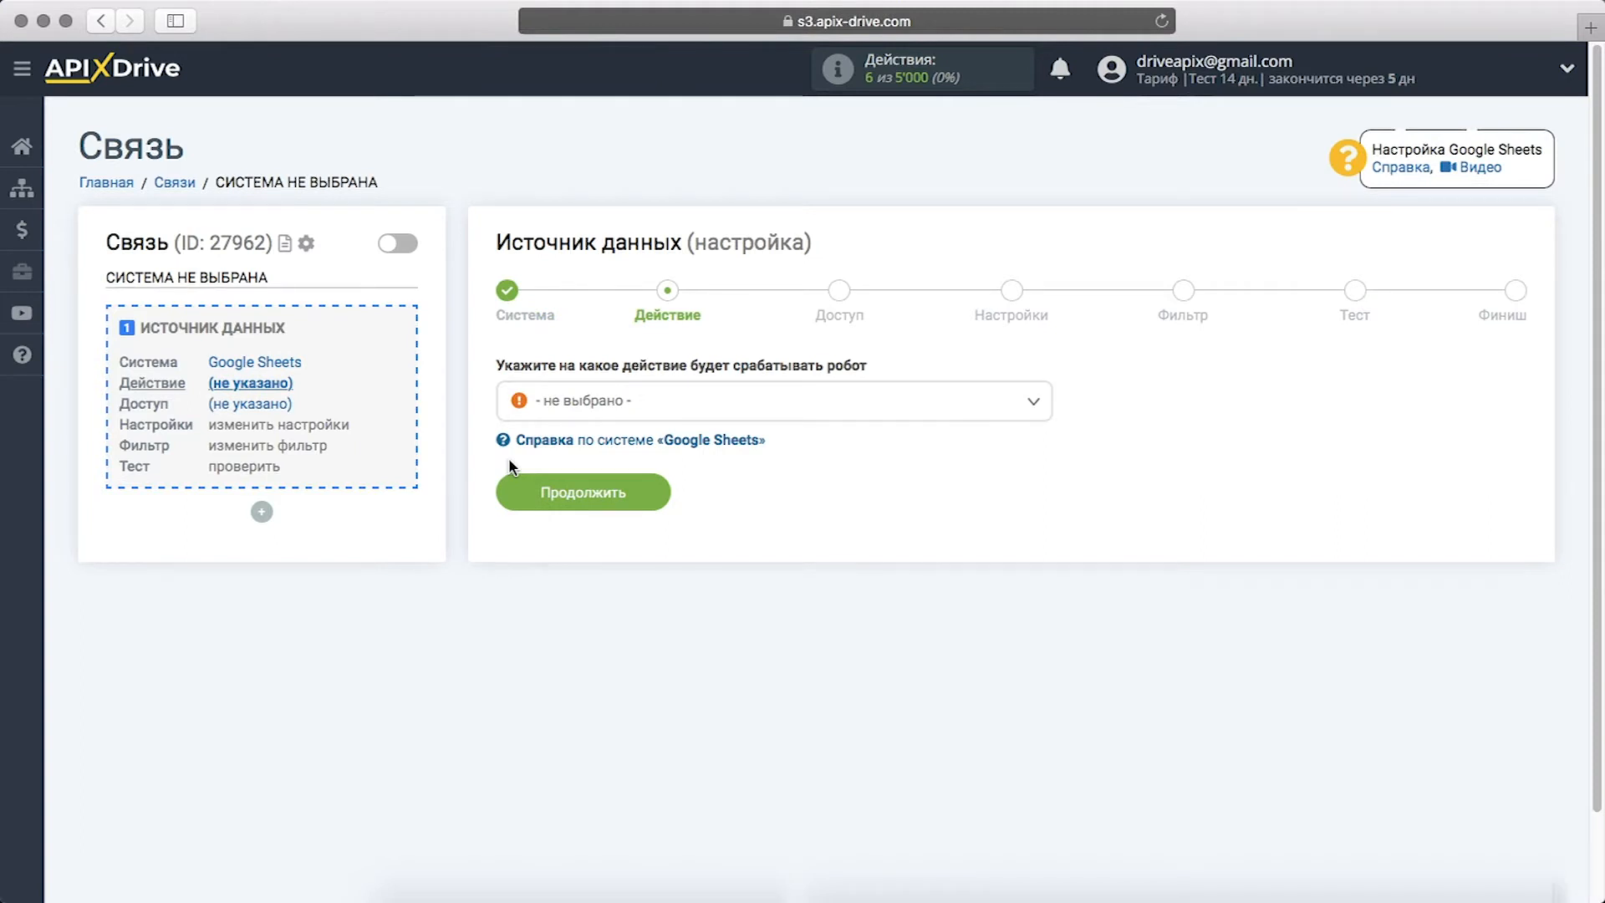
# Set the data source action to "Загрузить строки (новые)" and continue to the access stage
pyautogui.click(589, 401)
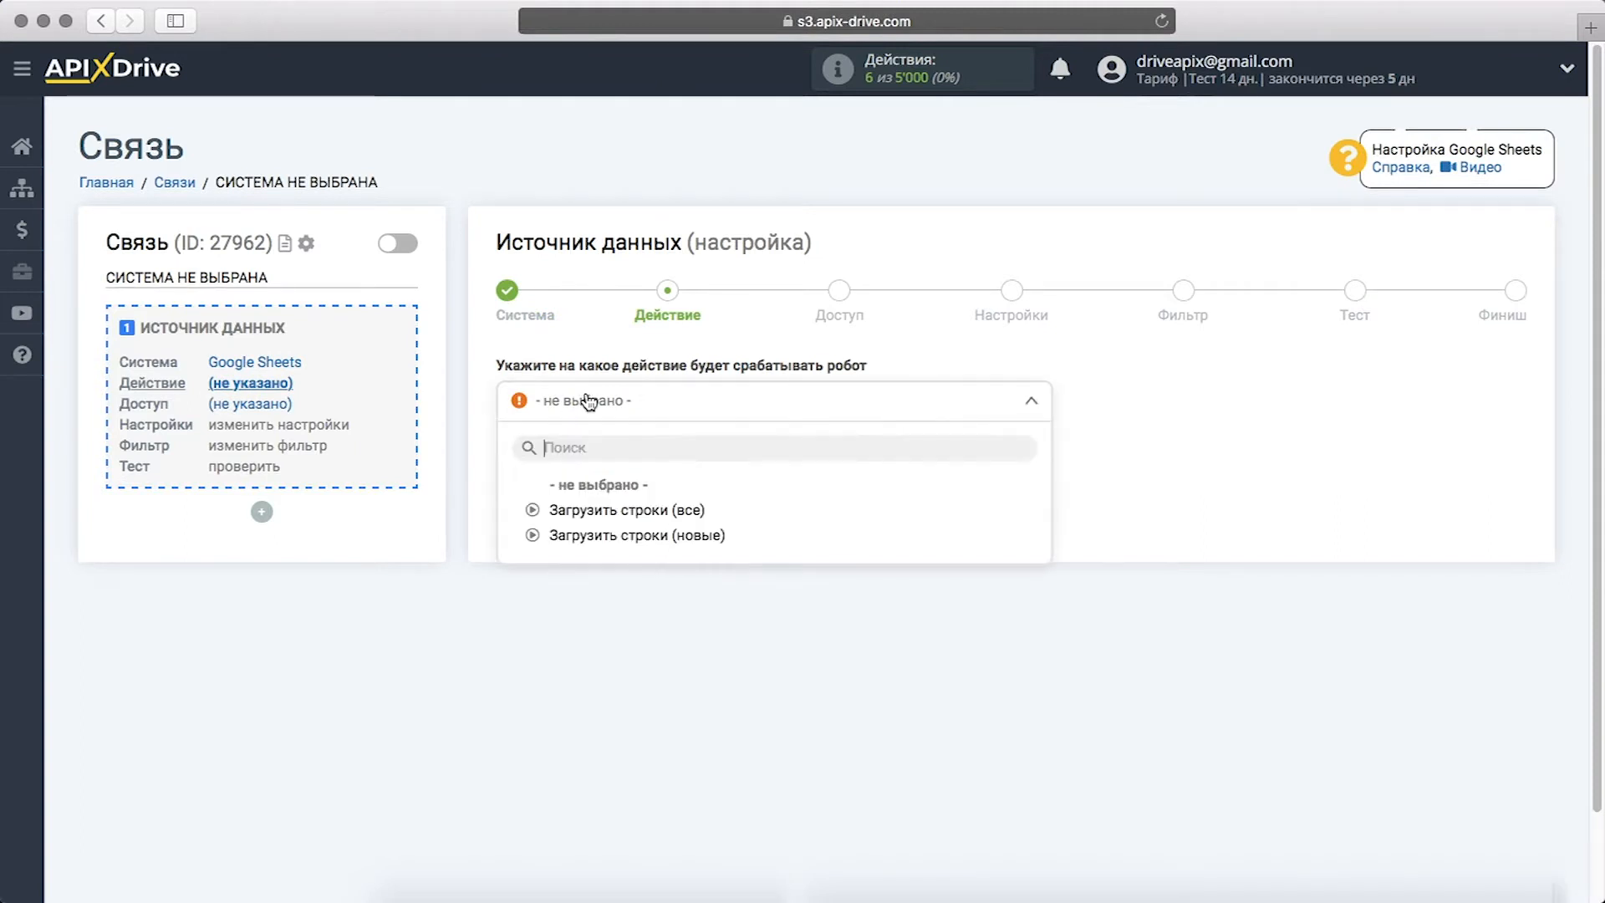
pyautogui.click(607, 535)
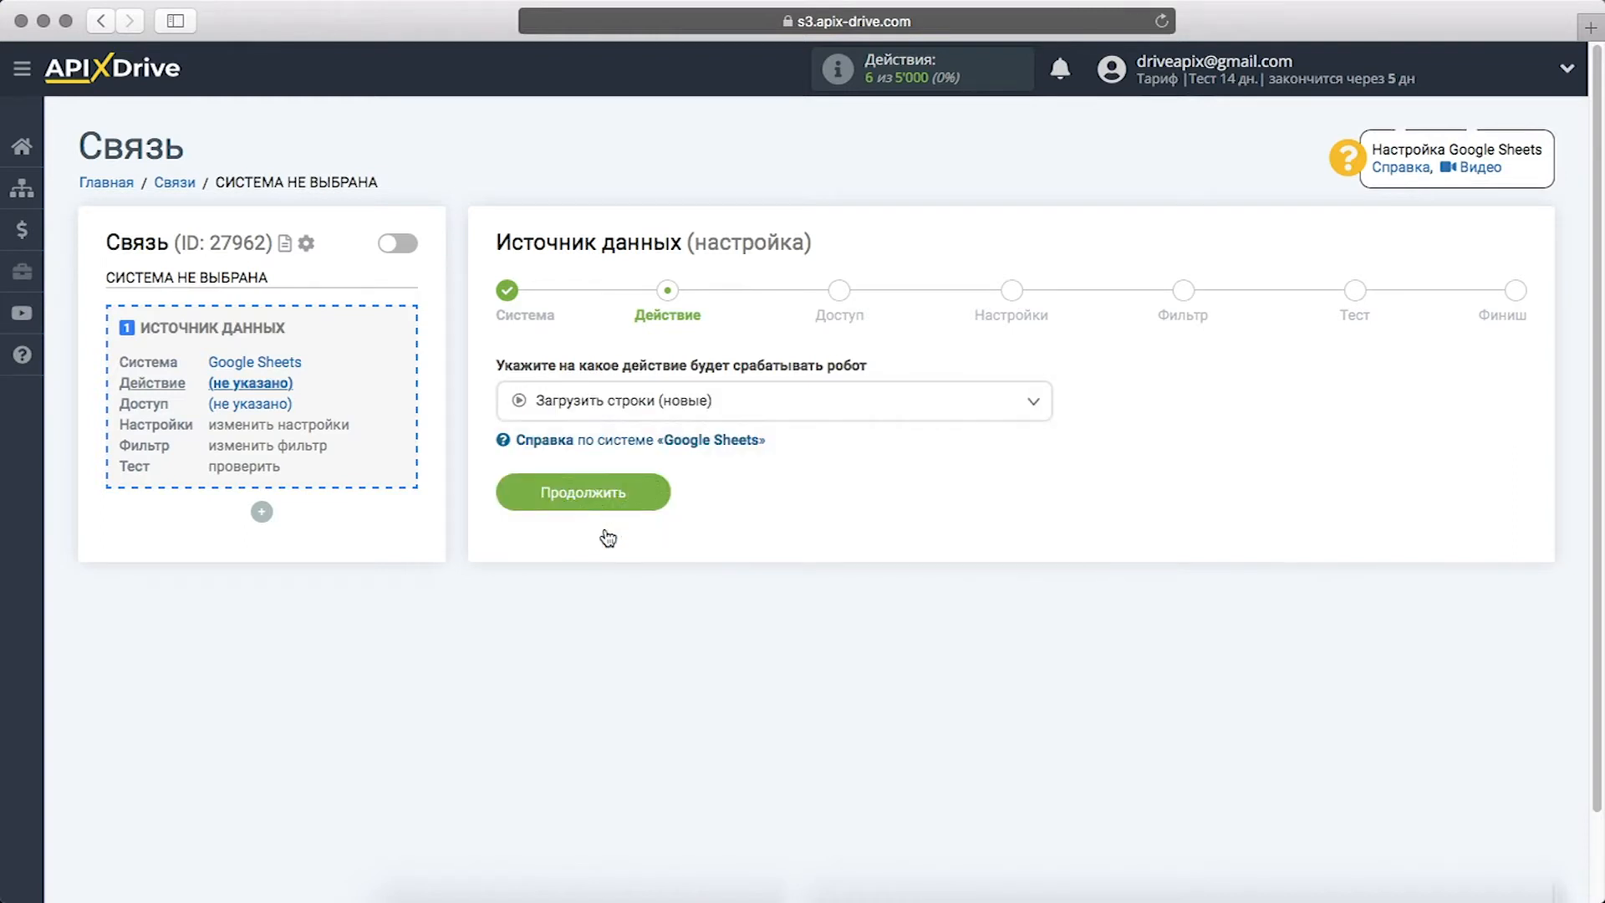
pyautogui.click(526, 492)
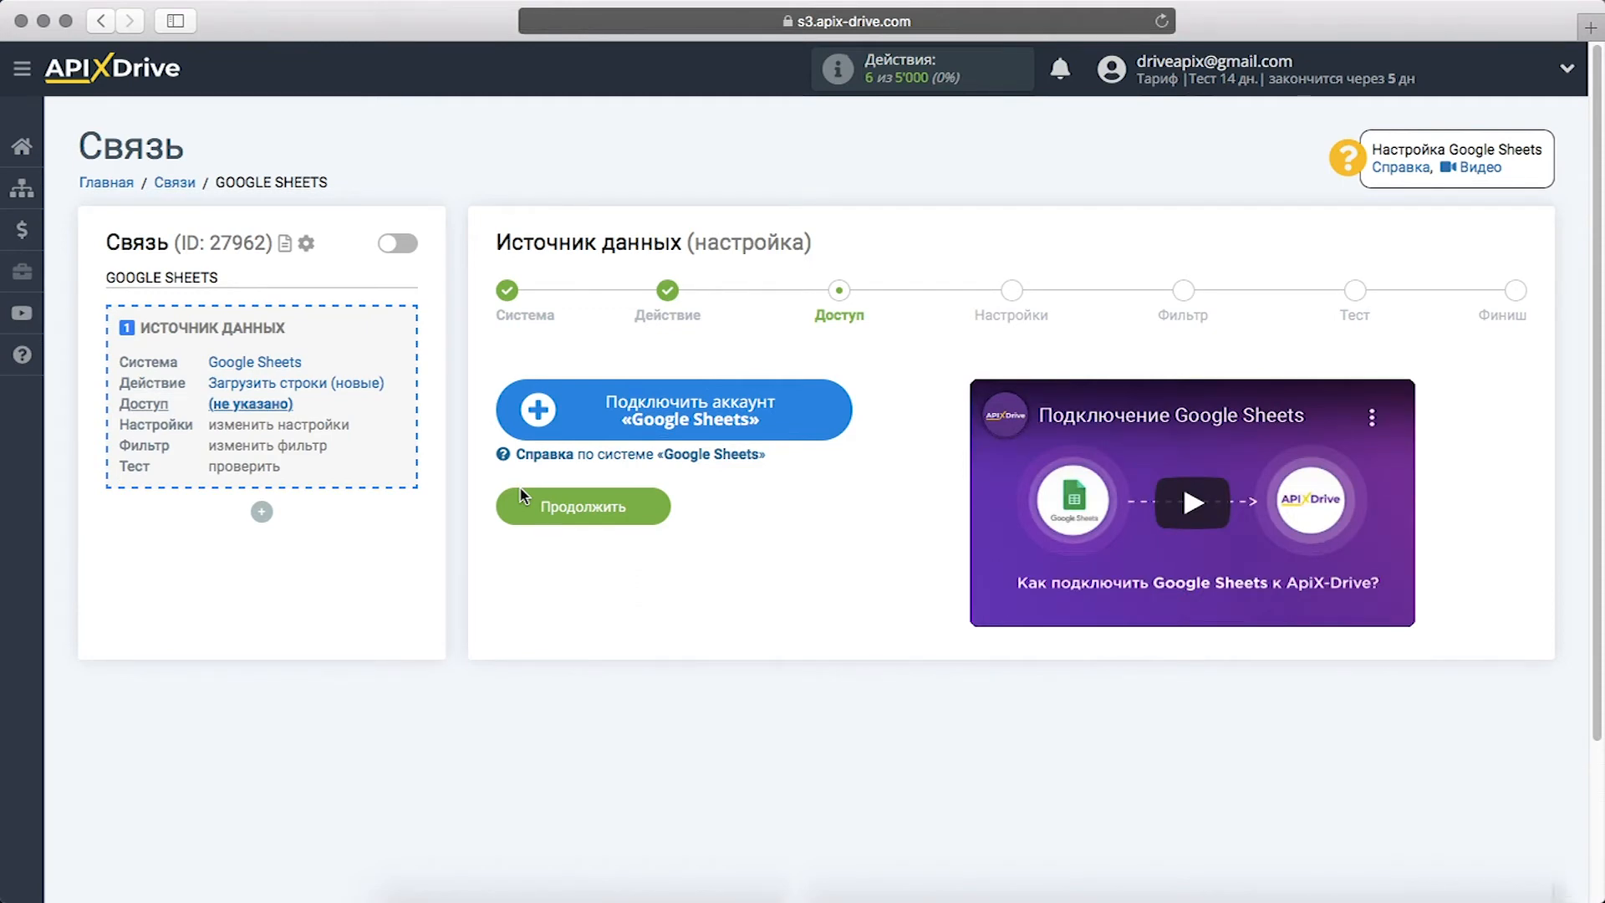
# Start connecting a Google Sheets account and submit the Google account's e-mail address
pyautogui.click(513, 430)
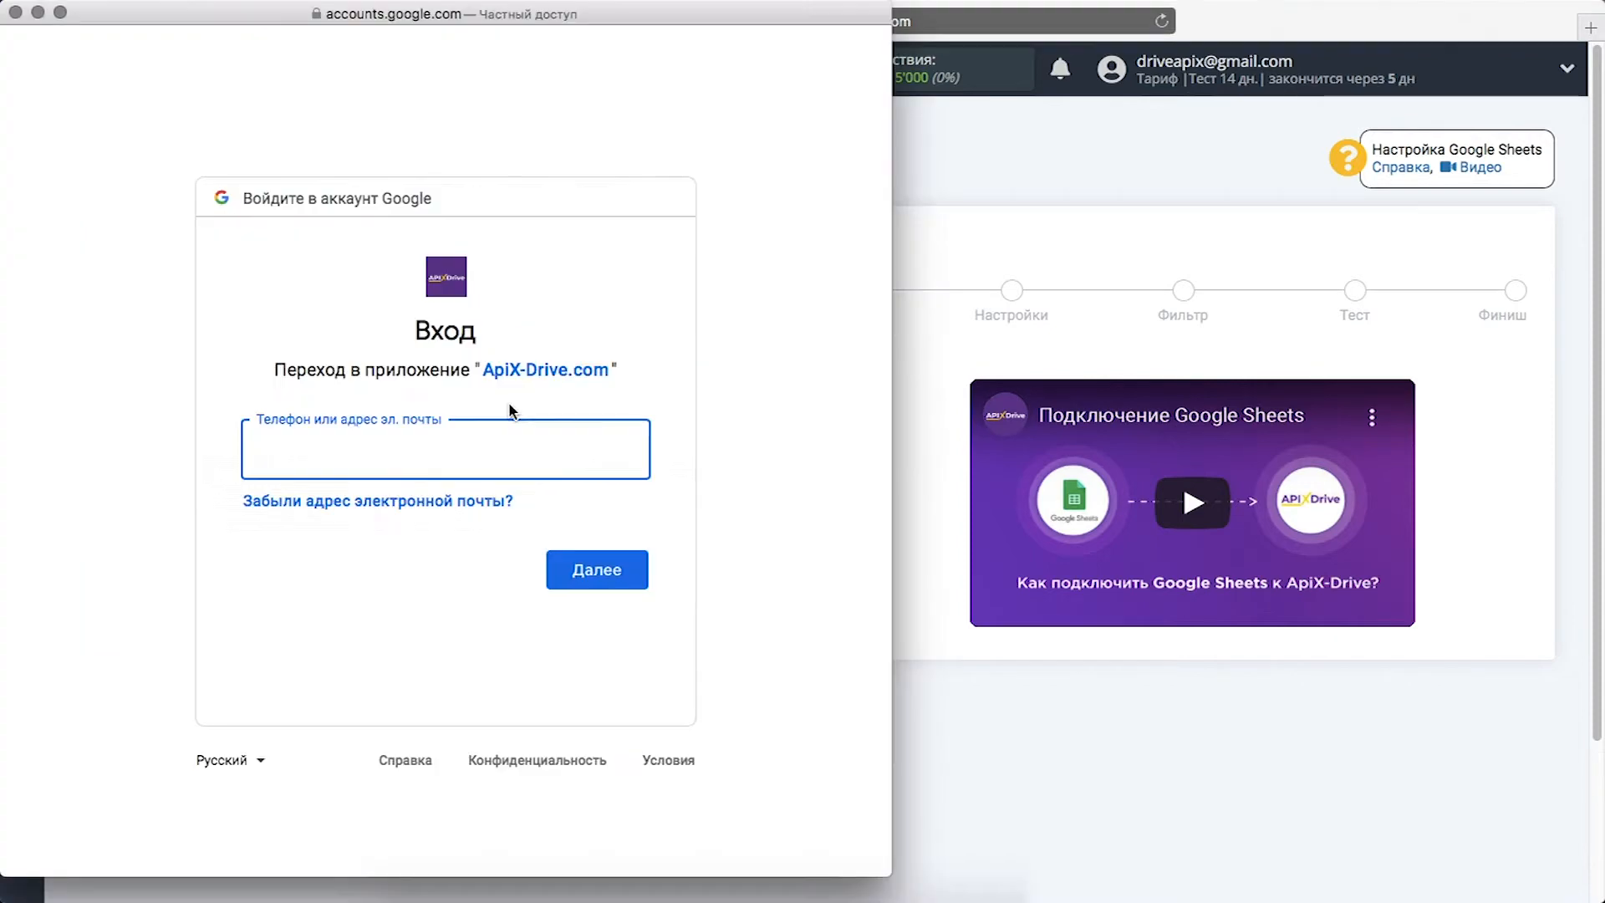
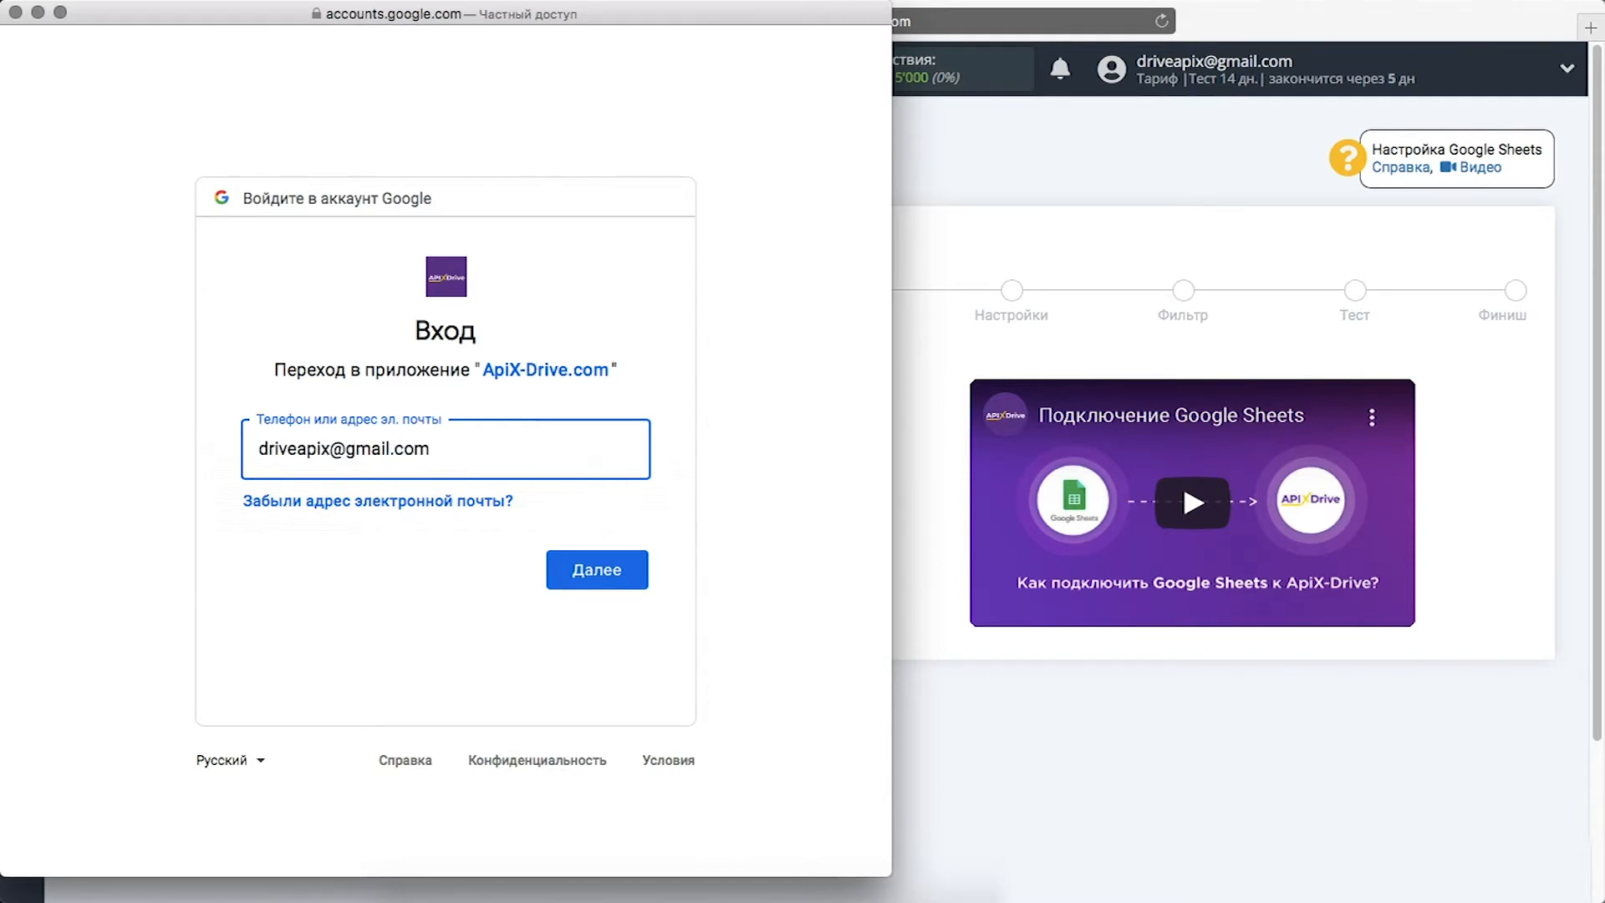
pyautogui.press('Return')
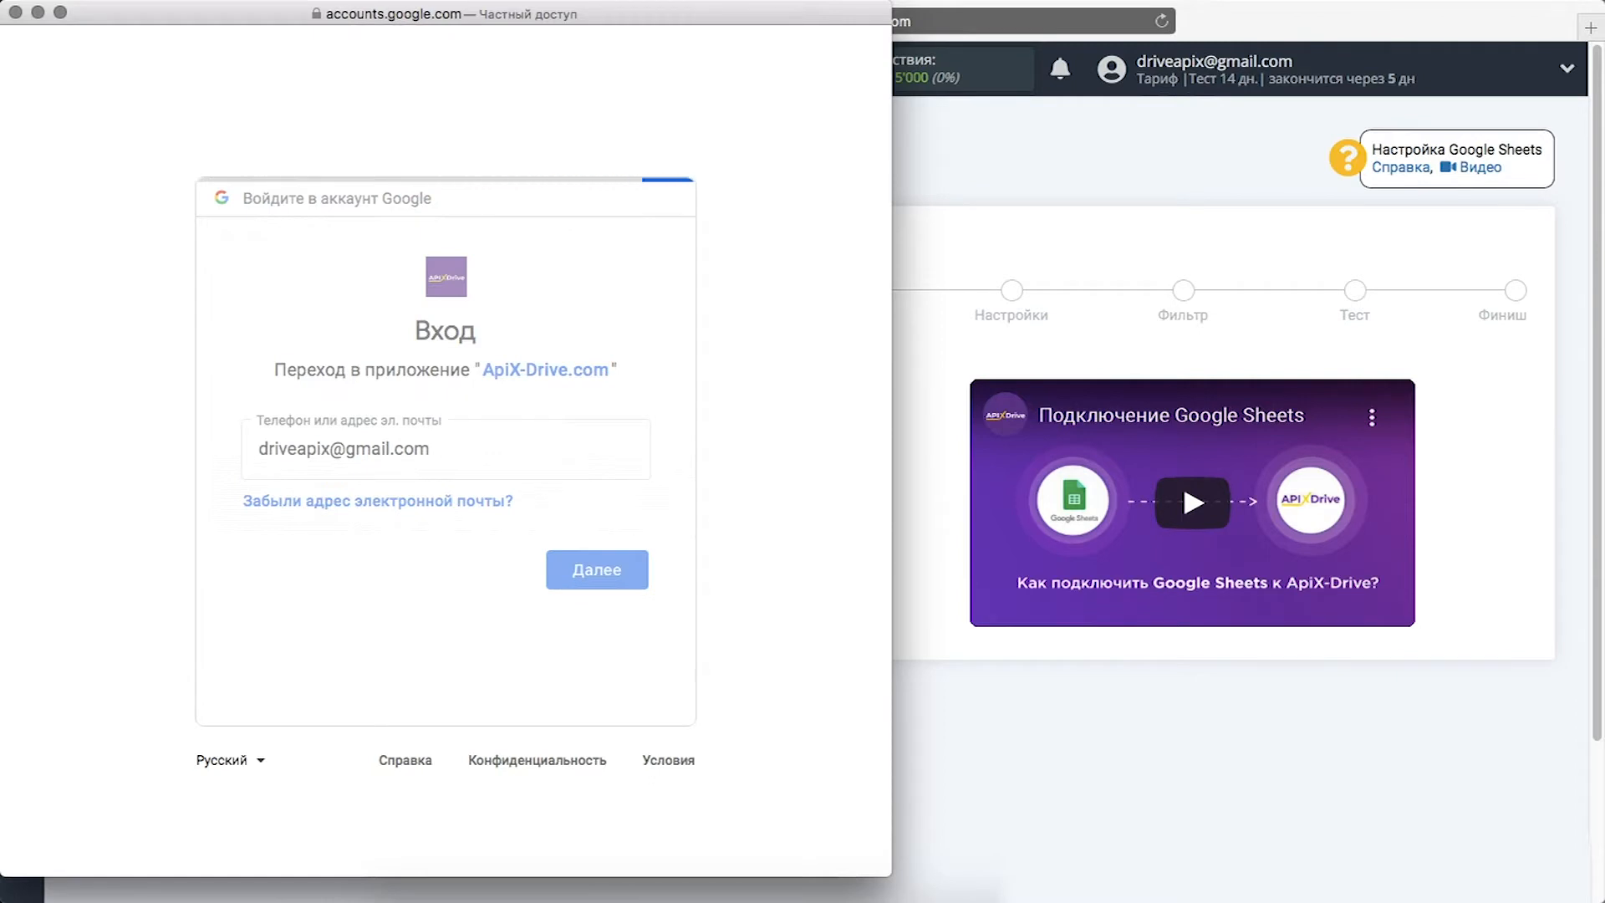
# Enter the Google account password and grant ApiX-Drive the requested access
pyautogui.write('••••••')
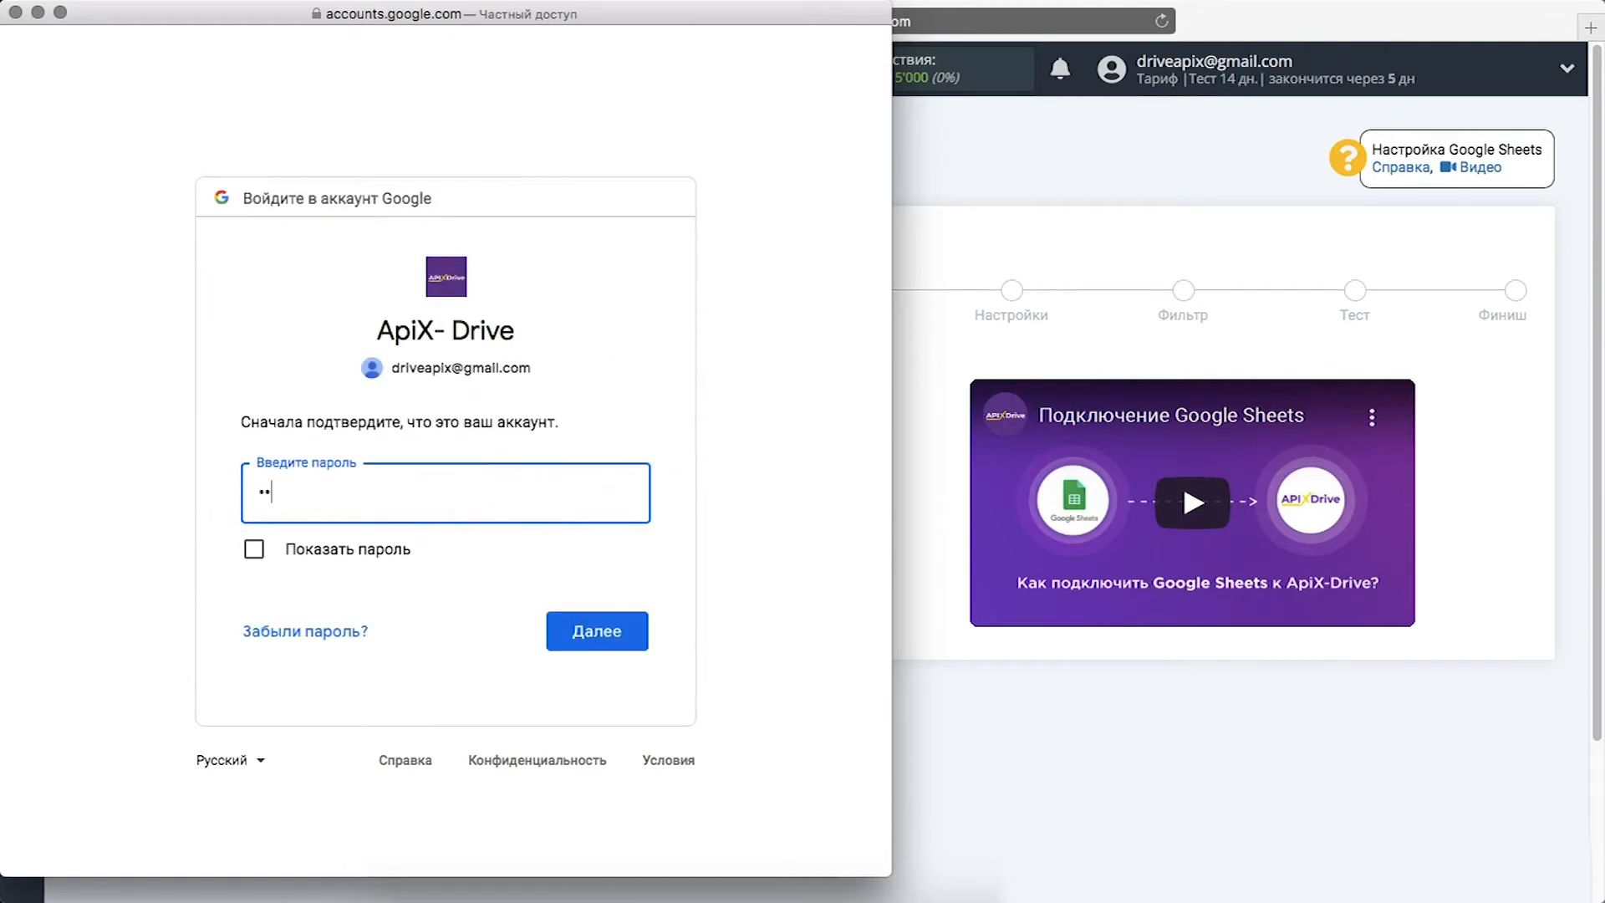
pyautogui.write('•')
pyautogui.press('Return')
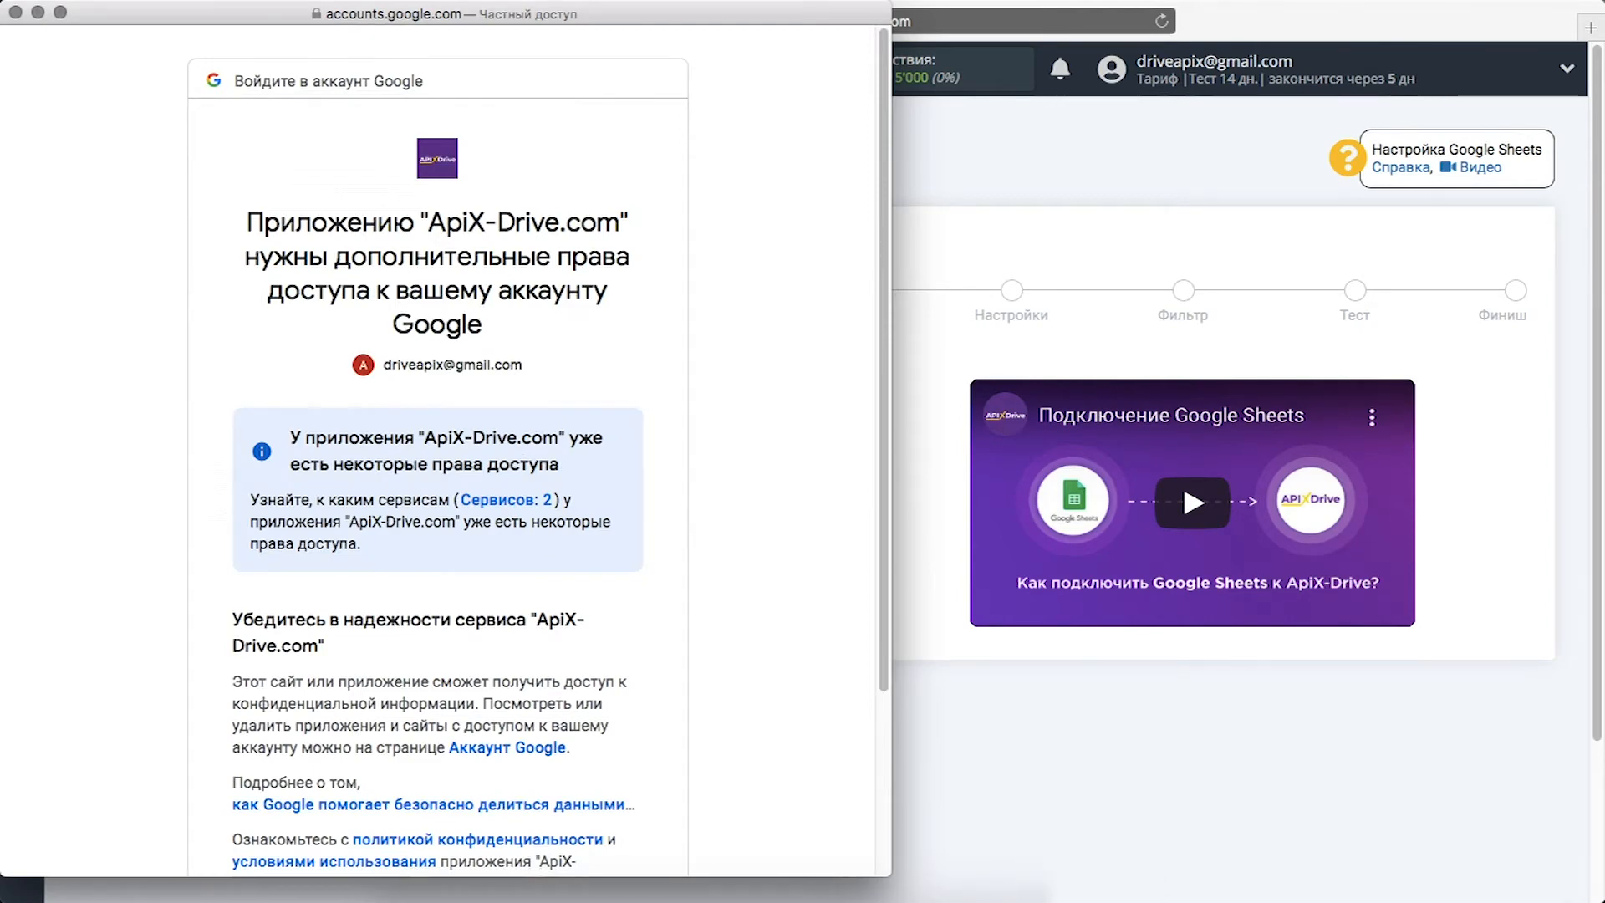
pyautogui.scroll(-3, 522, 710)
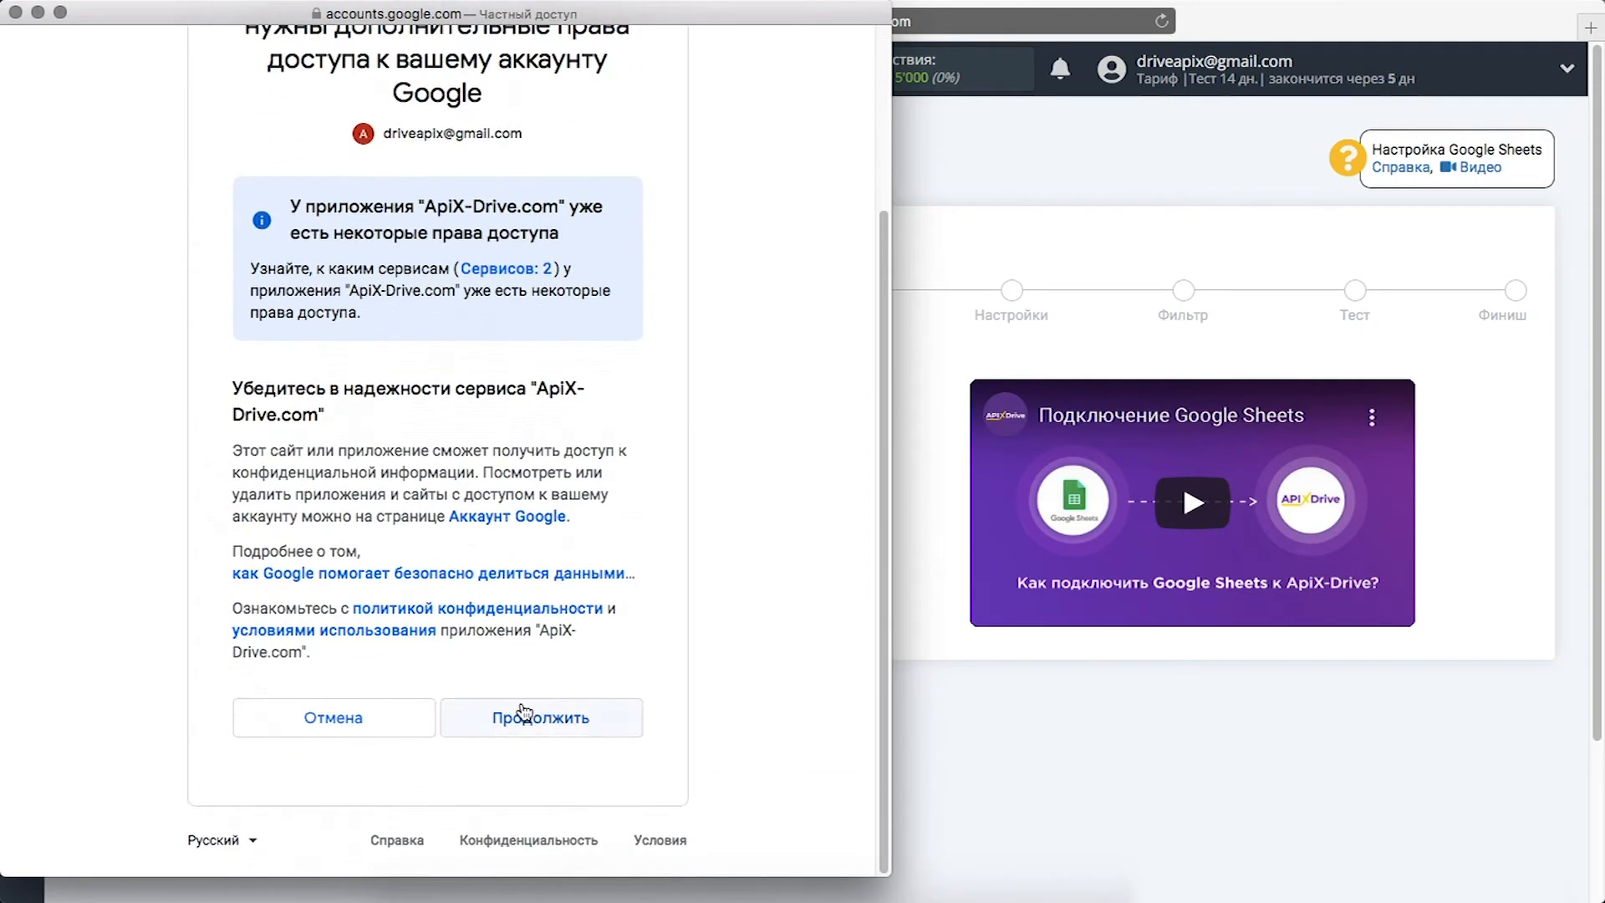
pyautogui.click(523, 712)
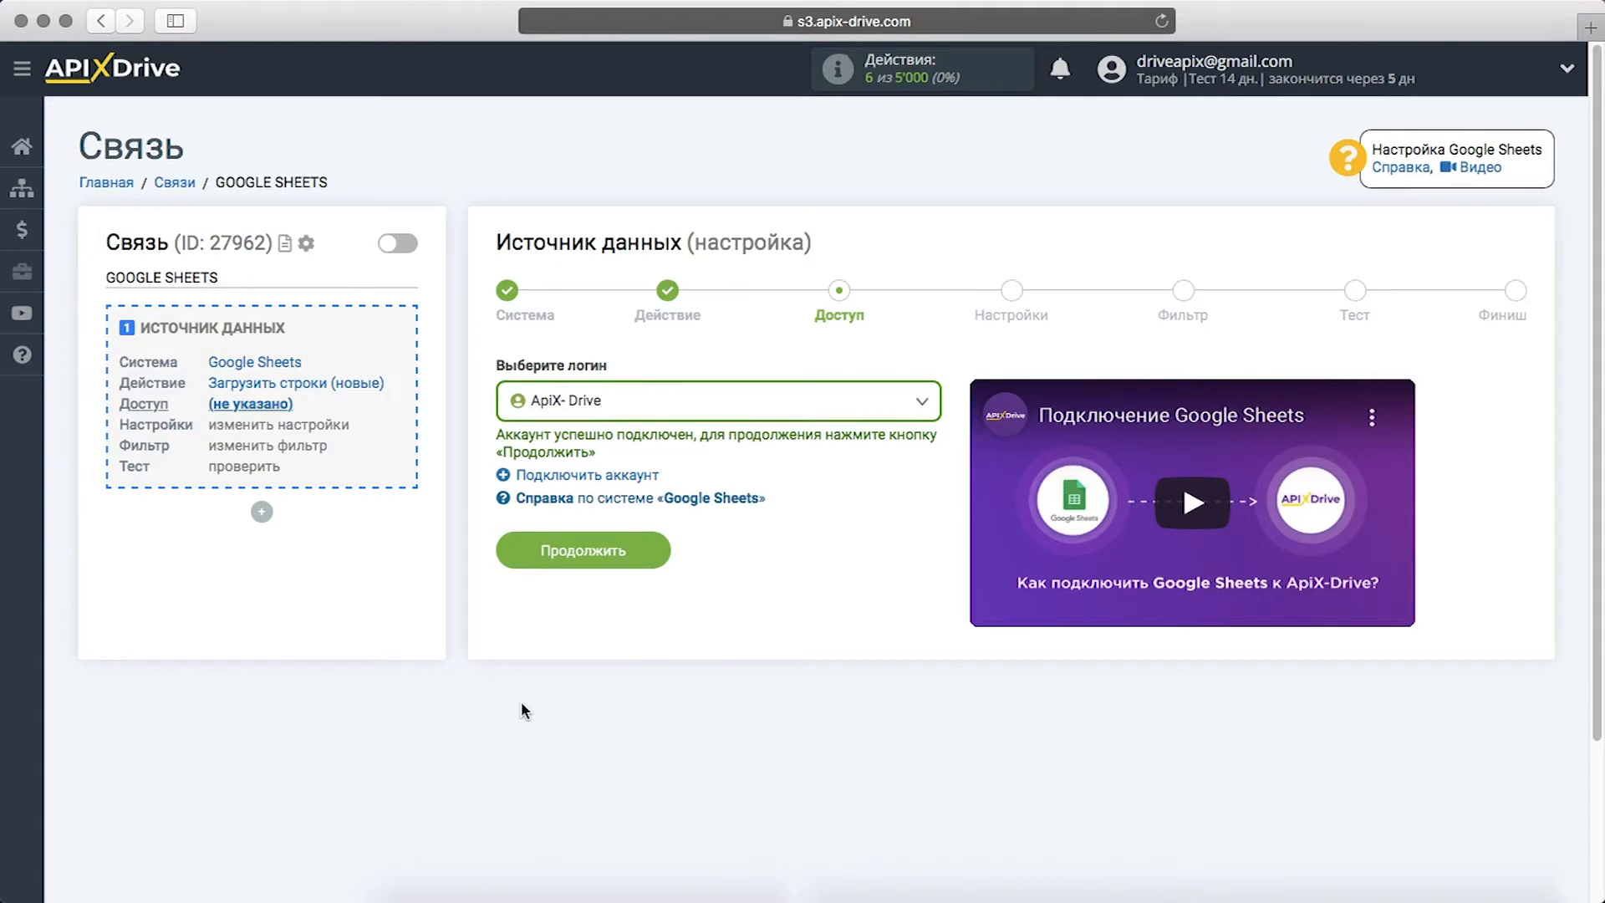
# Choose the connected ApiX- Drive login for the data source and continue to its settings
pyautogui.click(852, 399)
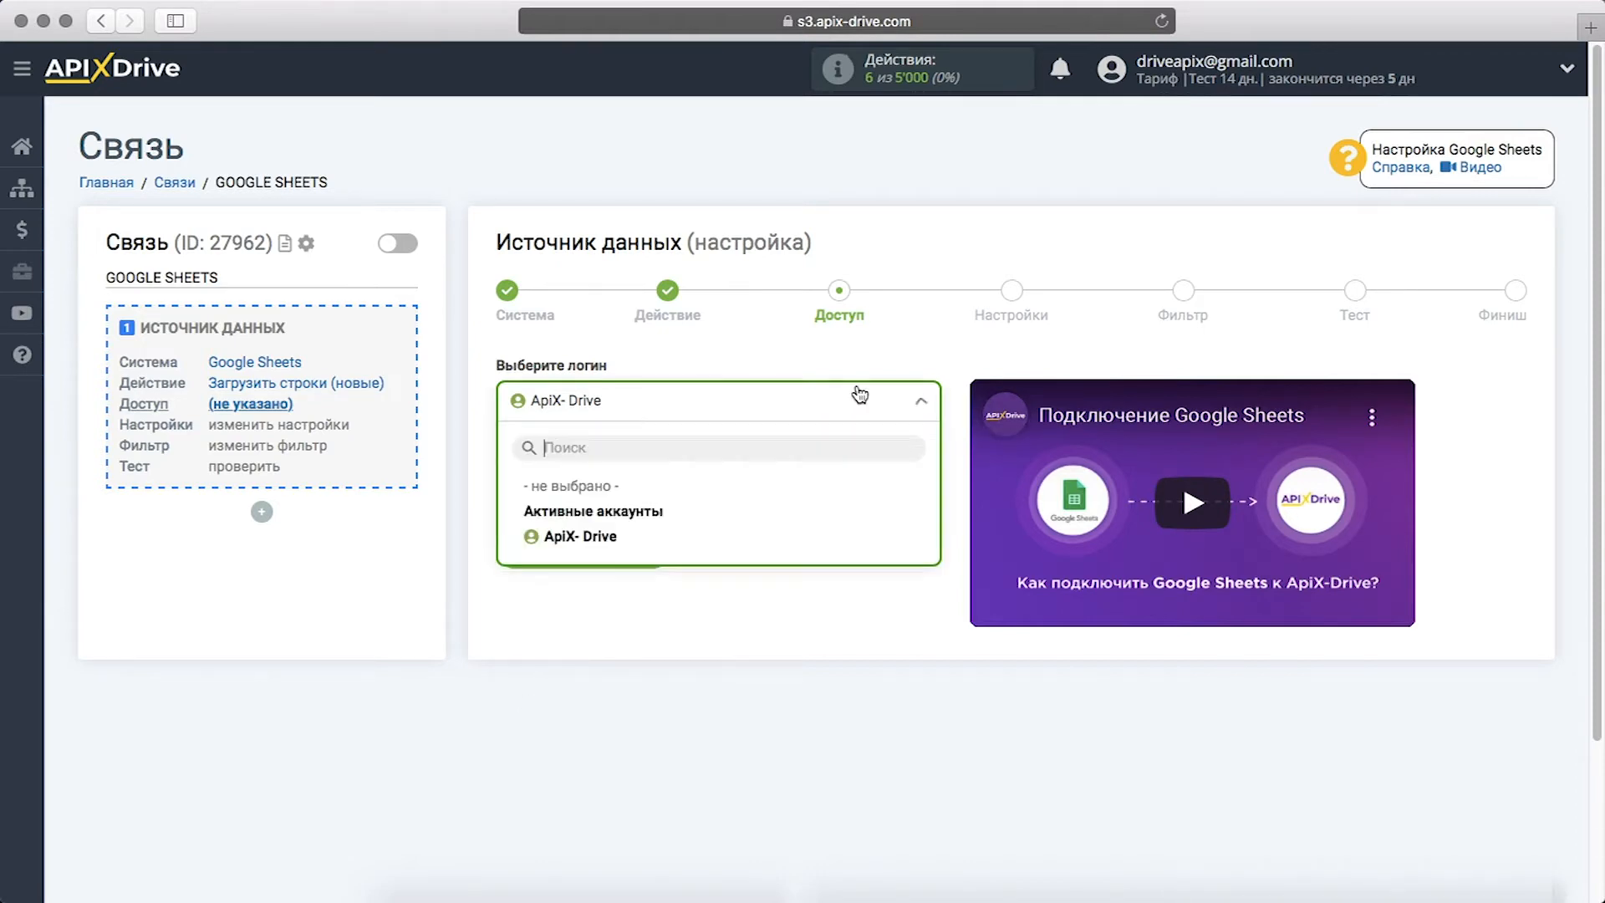
pyautogui.click(795, 537)
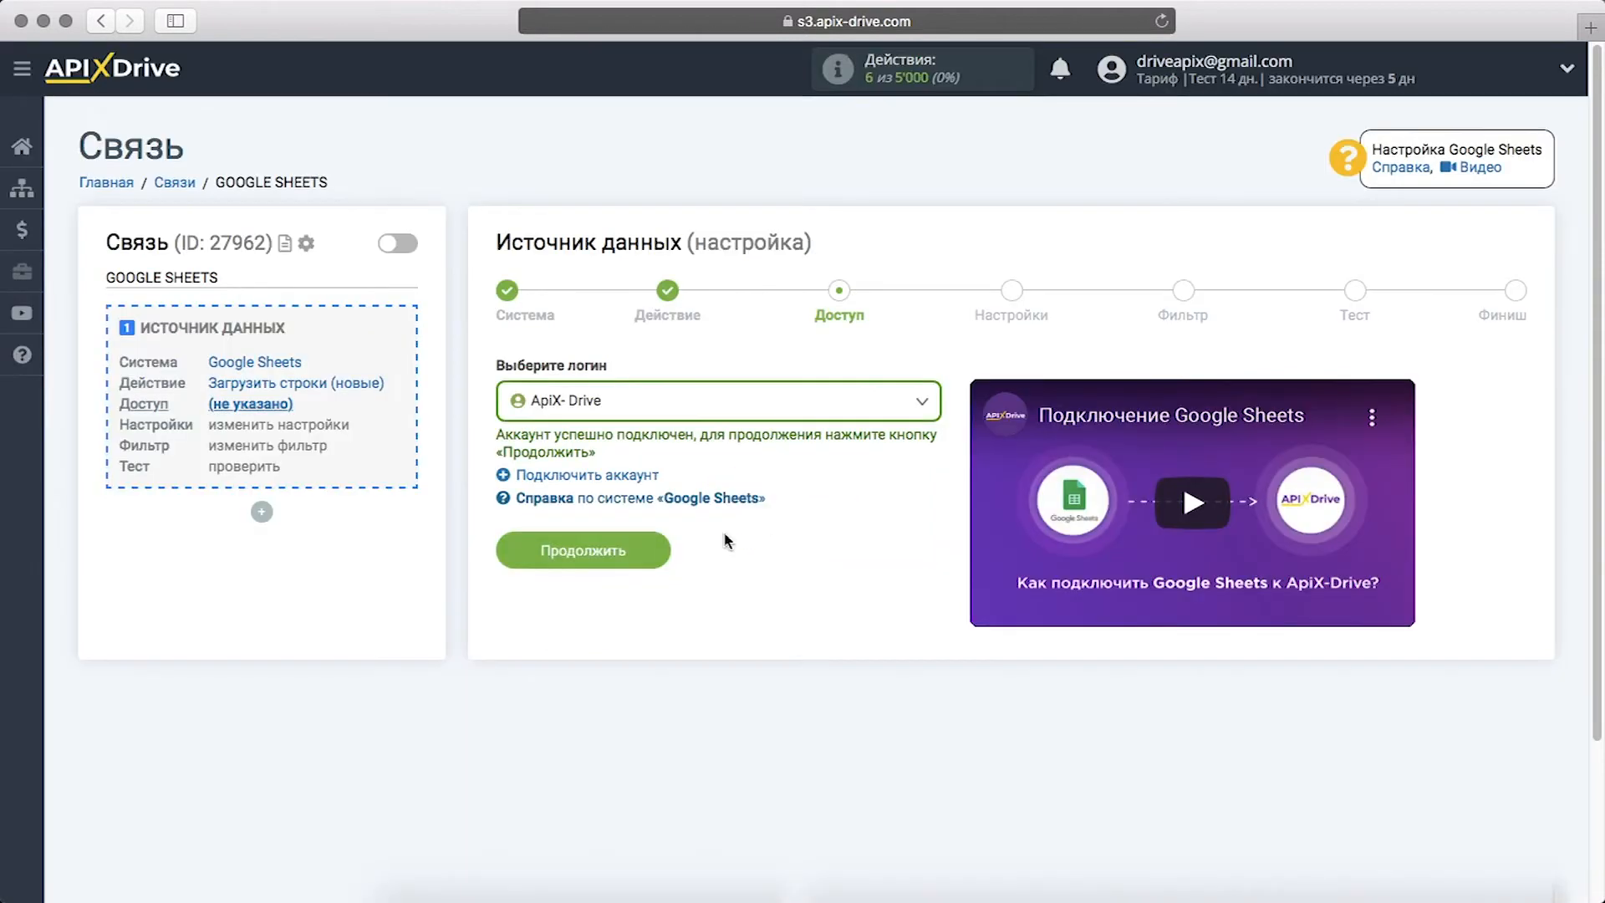
pyautogui.click(506, 552)
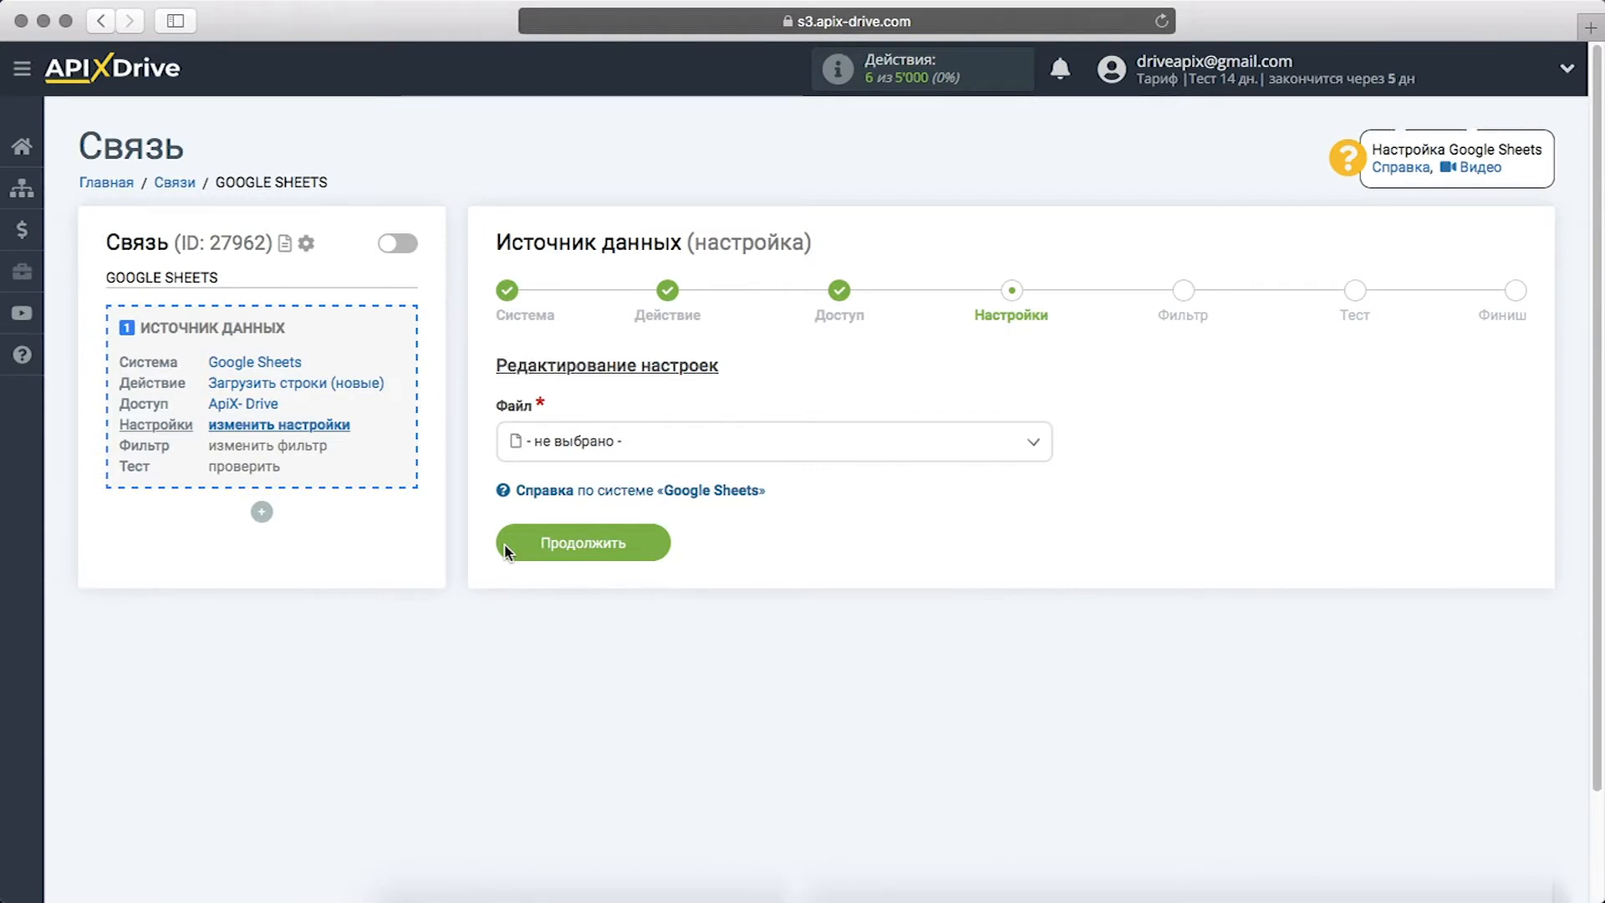
# Set the source file to ApiX-Drive, the sheet to Лист1 and the starting row to 1, and save these settings
pyautogui.click(575, 435)
pyautogui.click(570, 554)
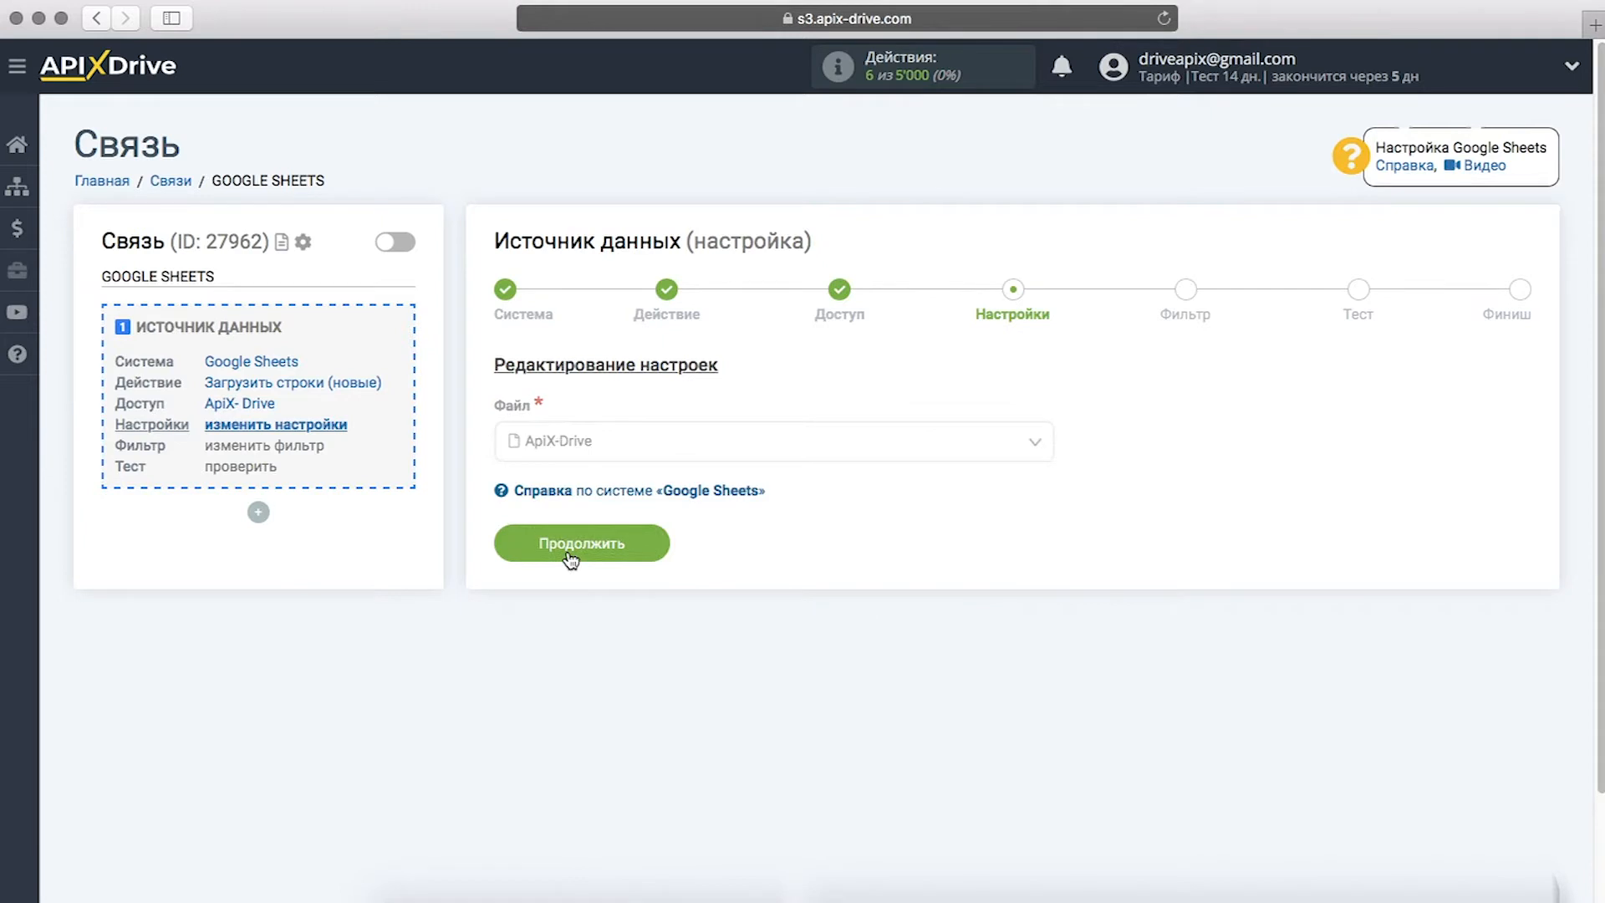
pyautogui.click(569, 545)
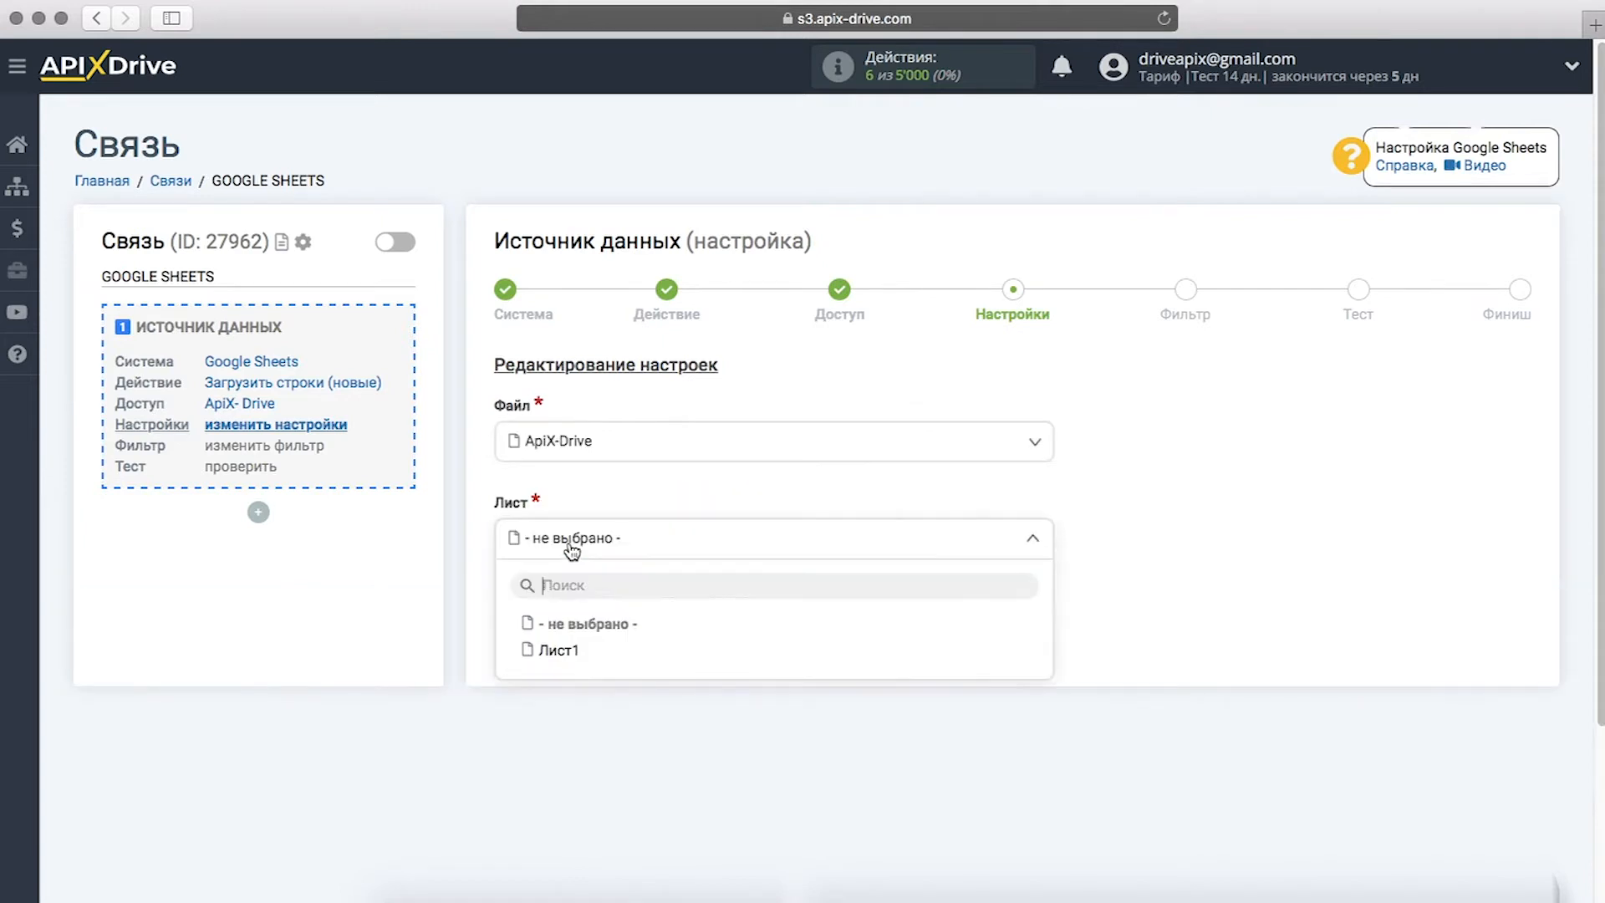
pyautogui.click(558, 651)
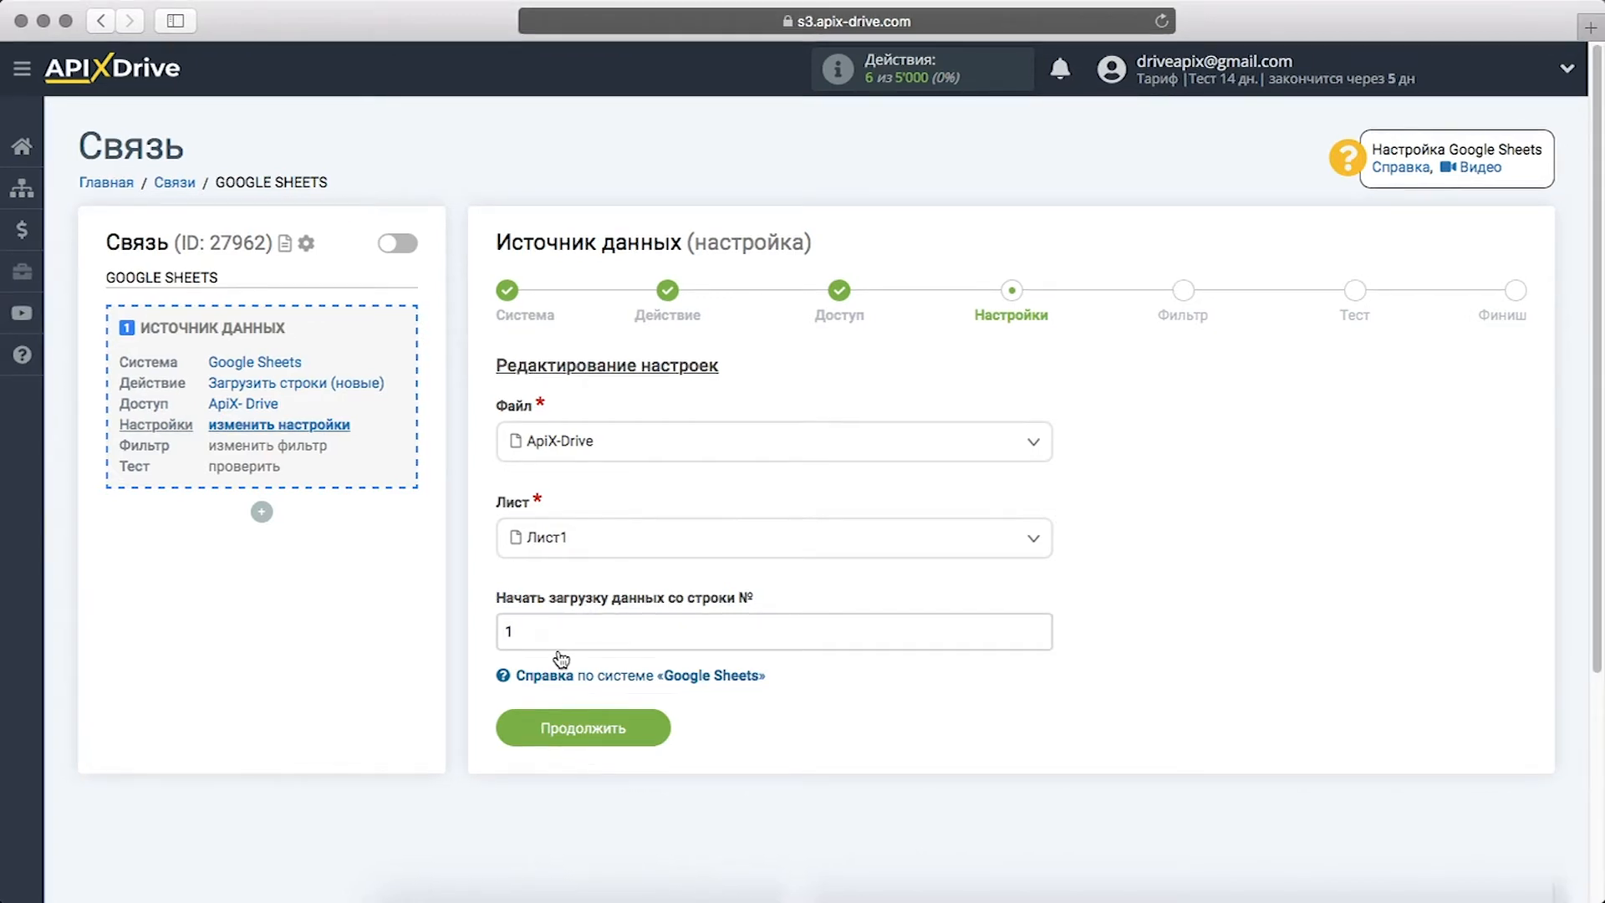
pyautogui.click(555, 631)
pyautogui.moveTo(555, 631); pyautogui.dragTo(493, 628)
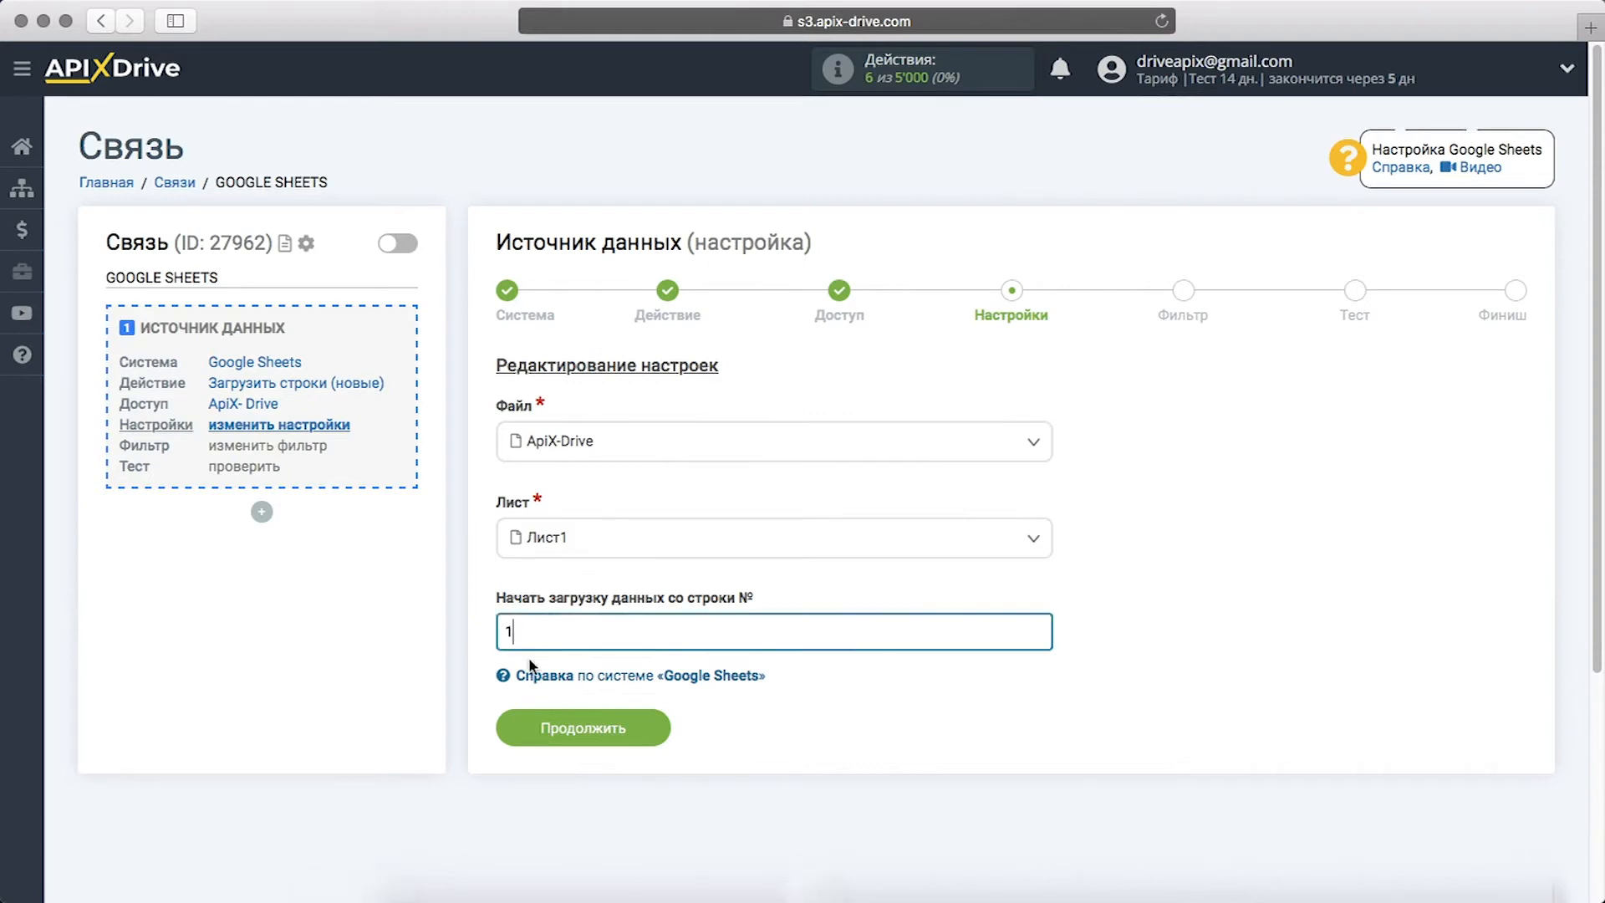
pyautogui.click(512, 729)
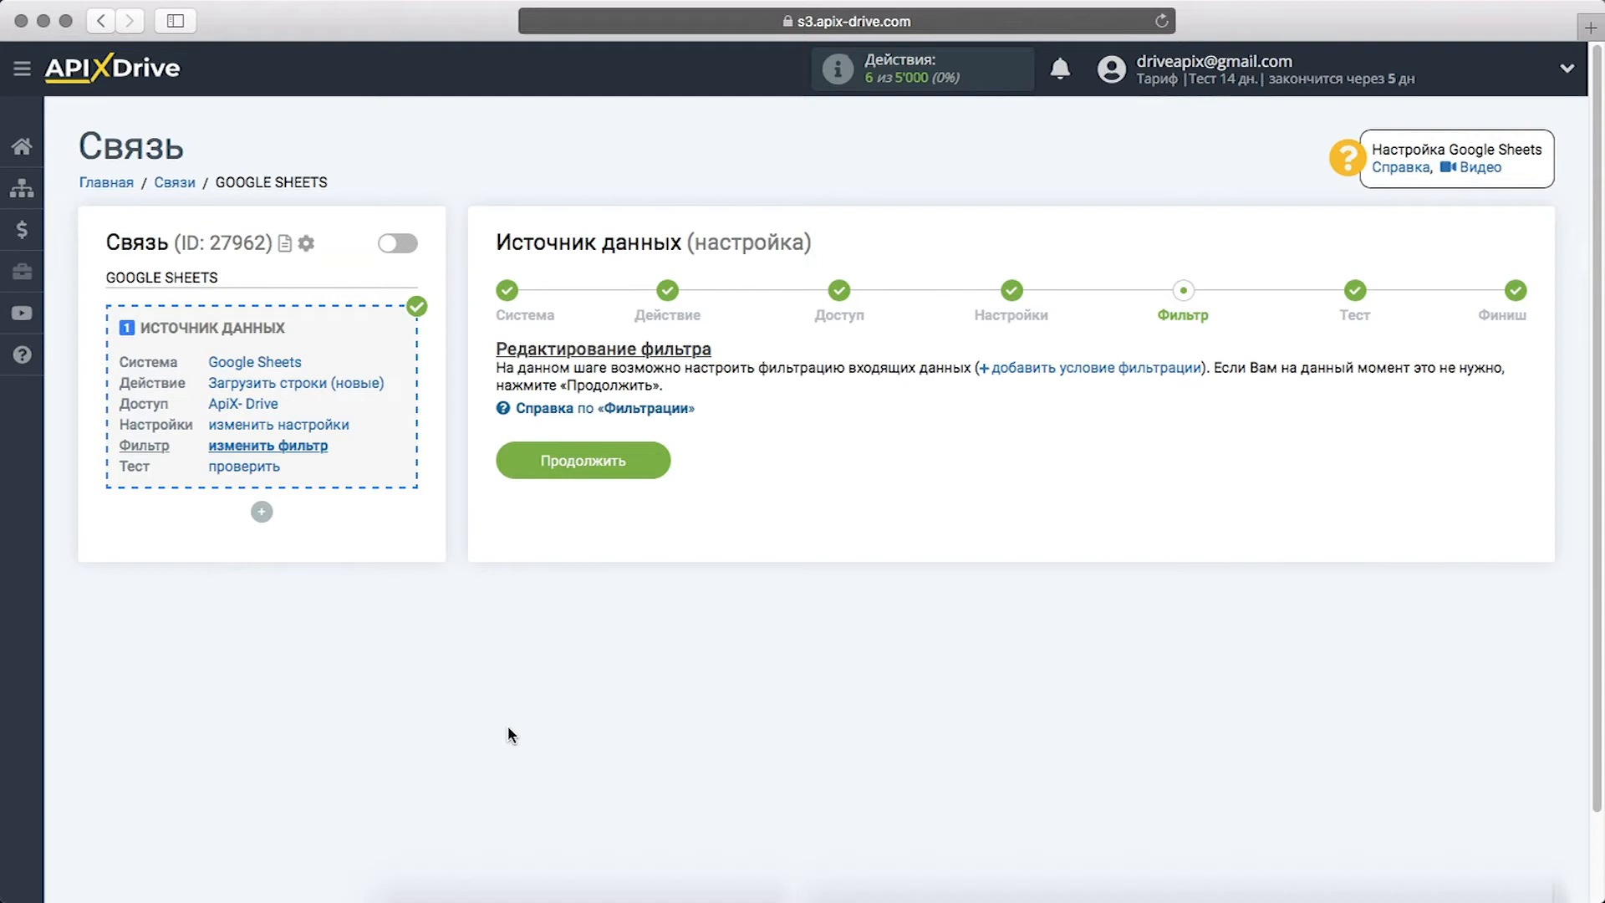
# Complete the data source setup without a filter and begin configuring the data destination
pyautogui.click(512, 464)
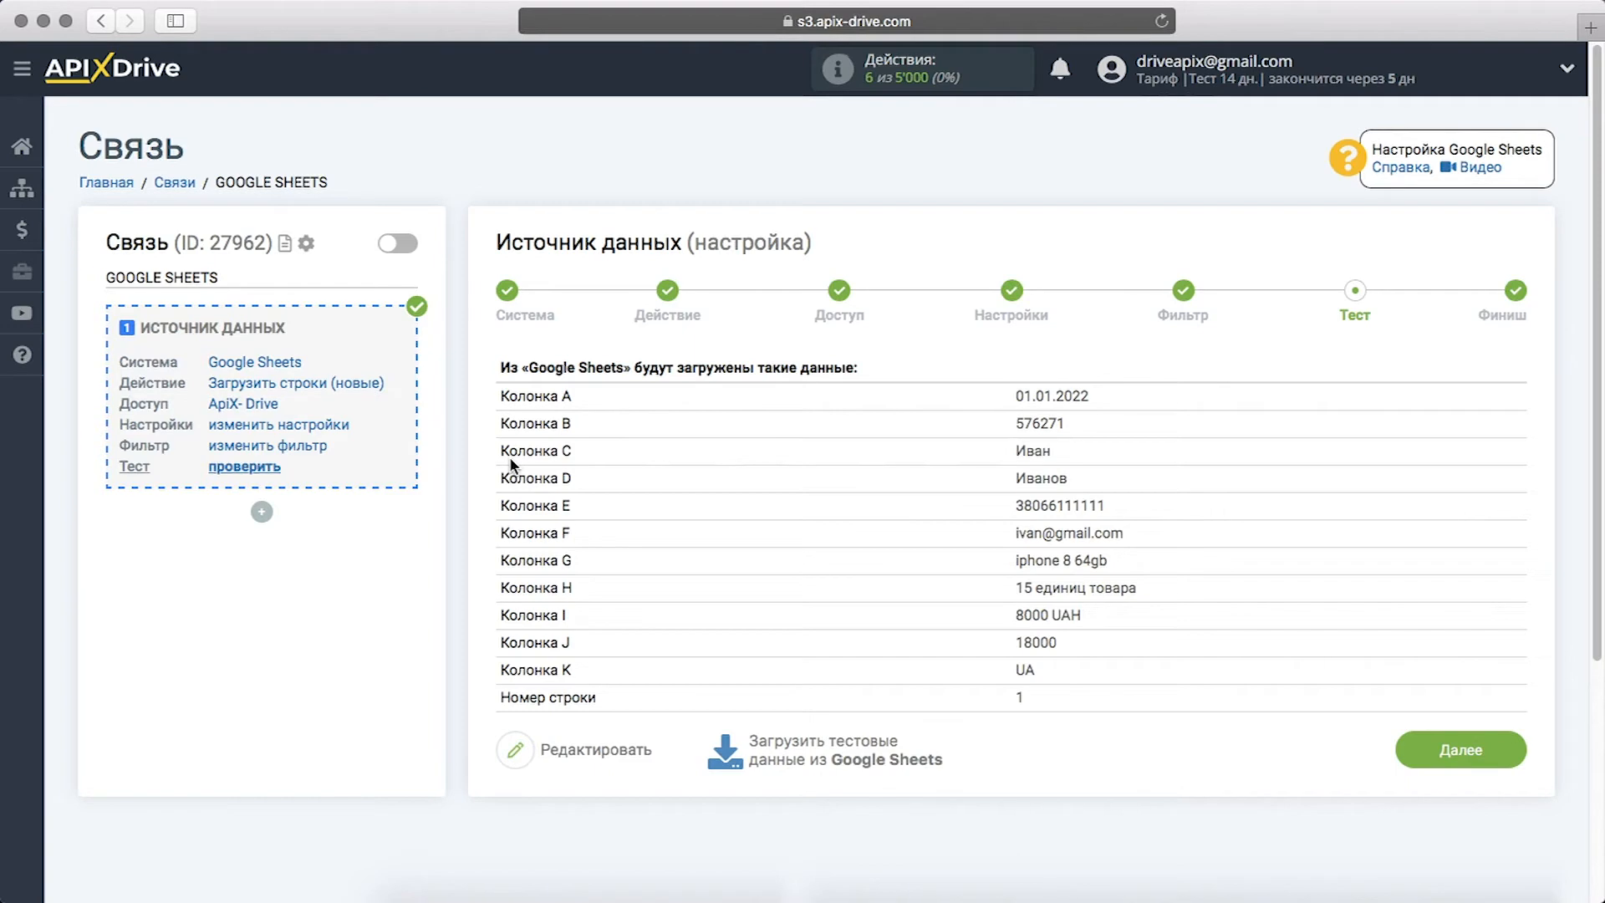
pyautogui.click(1471, 749)
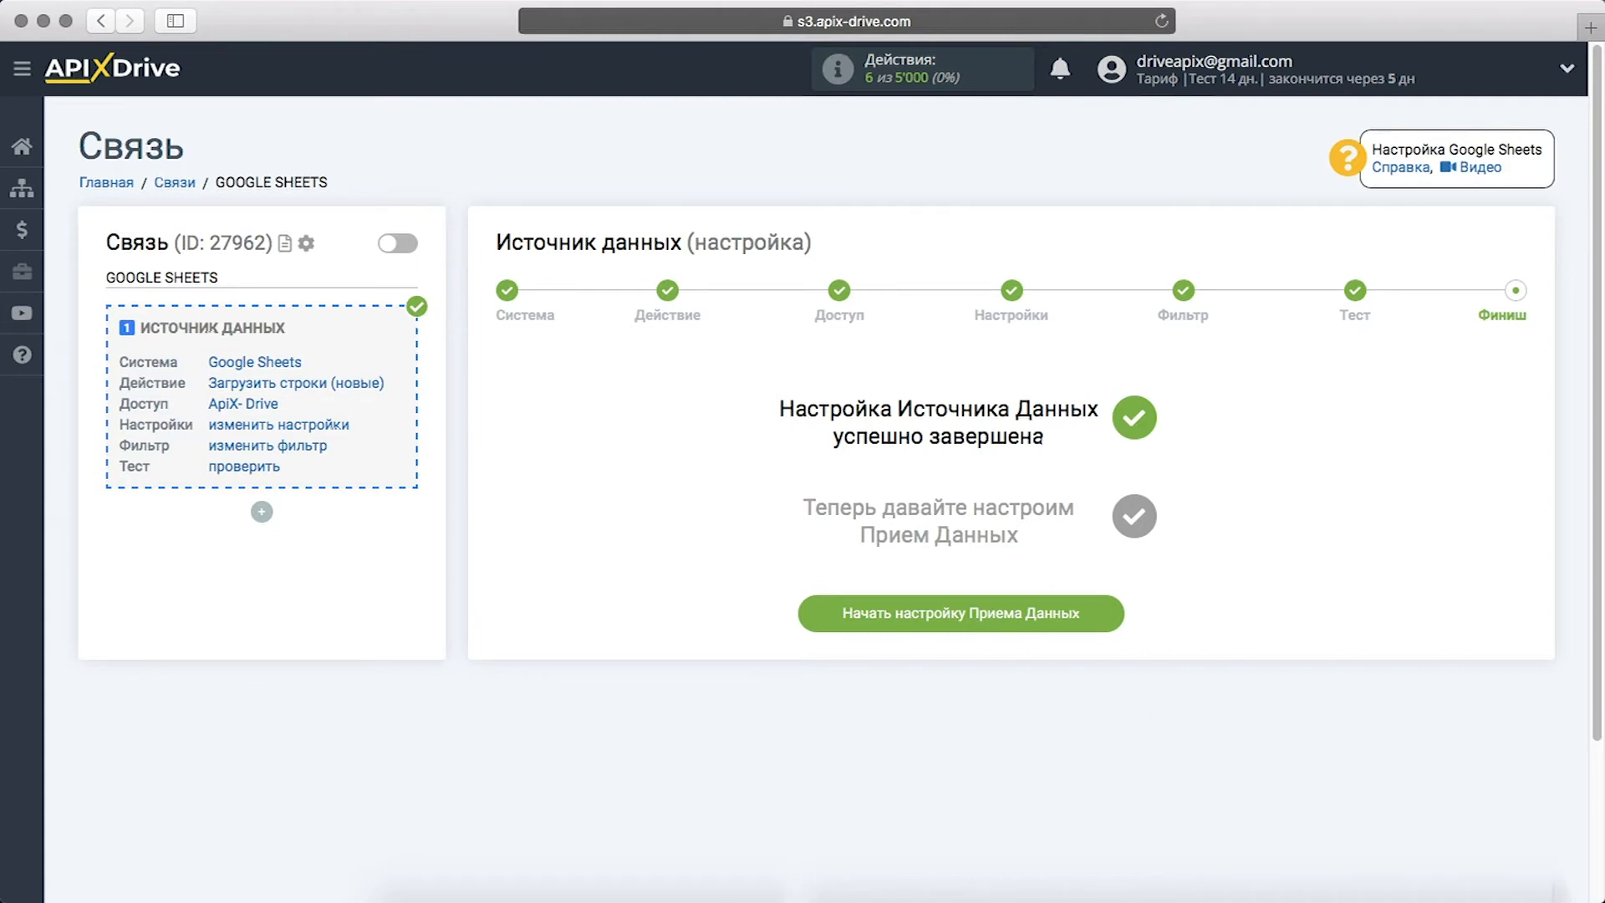
pyautogui.click(819, 617)
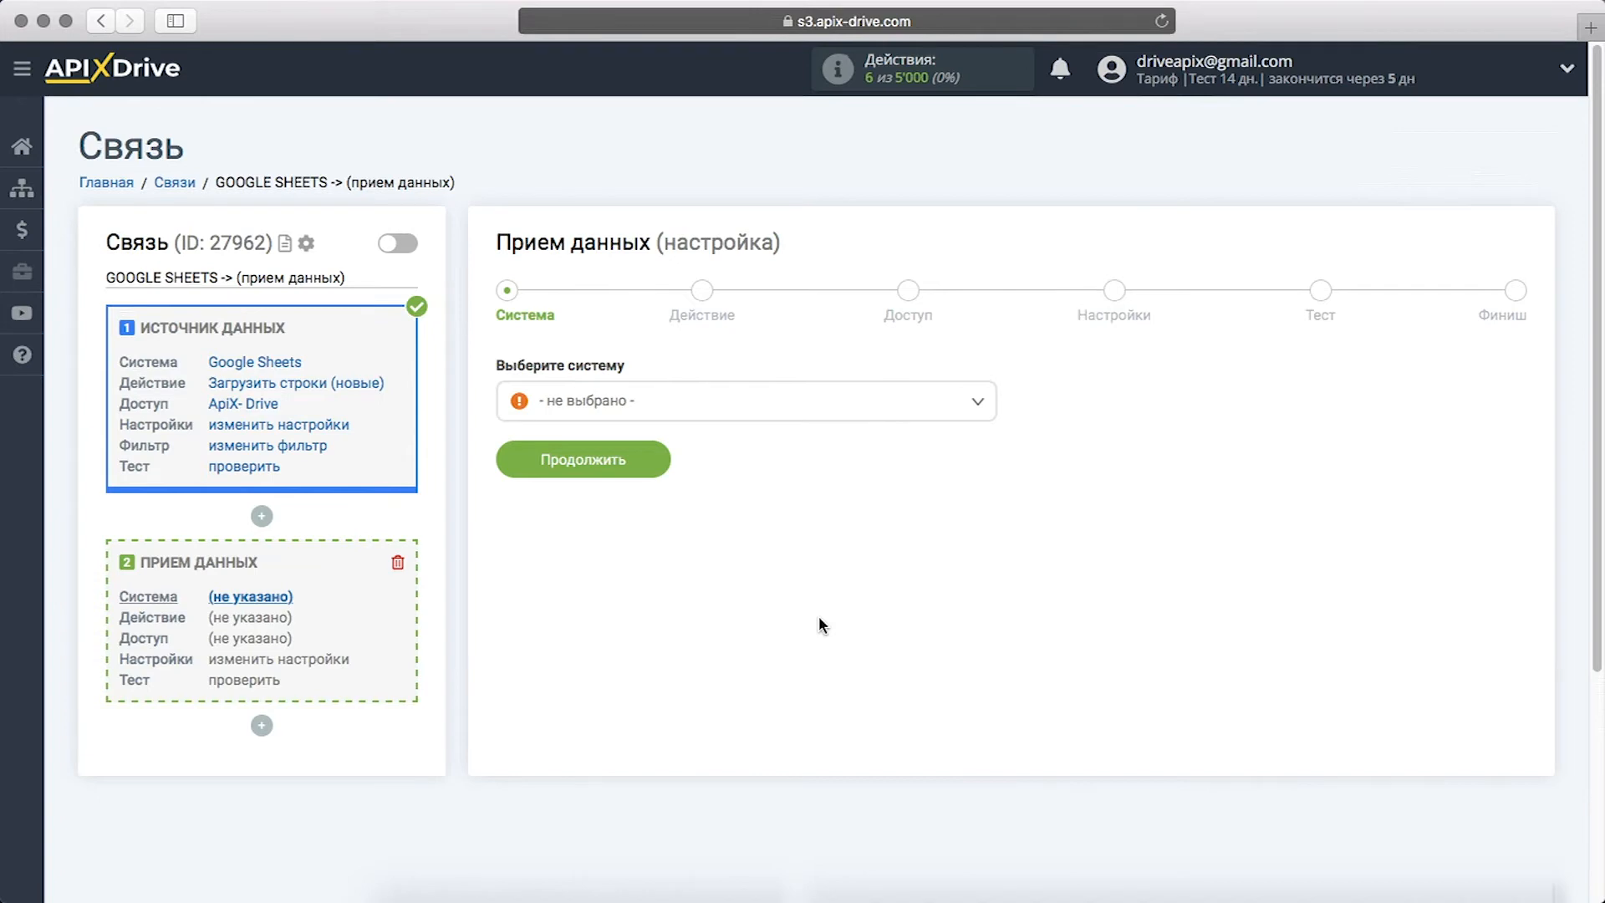
# Choose "YClients (прием)" as the data destination system and continue
pyautogui.click(937, 408)
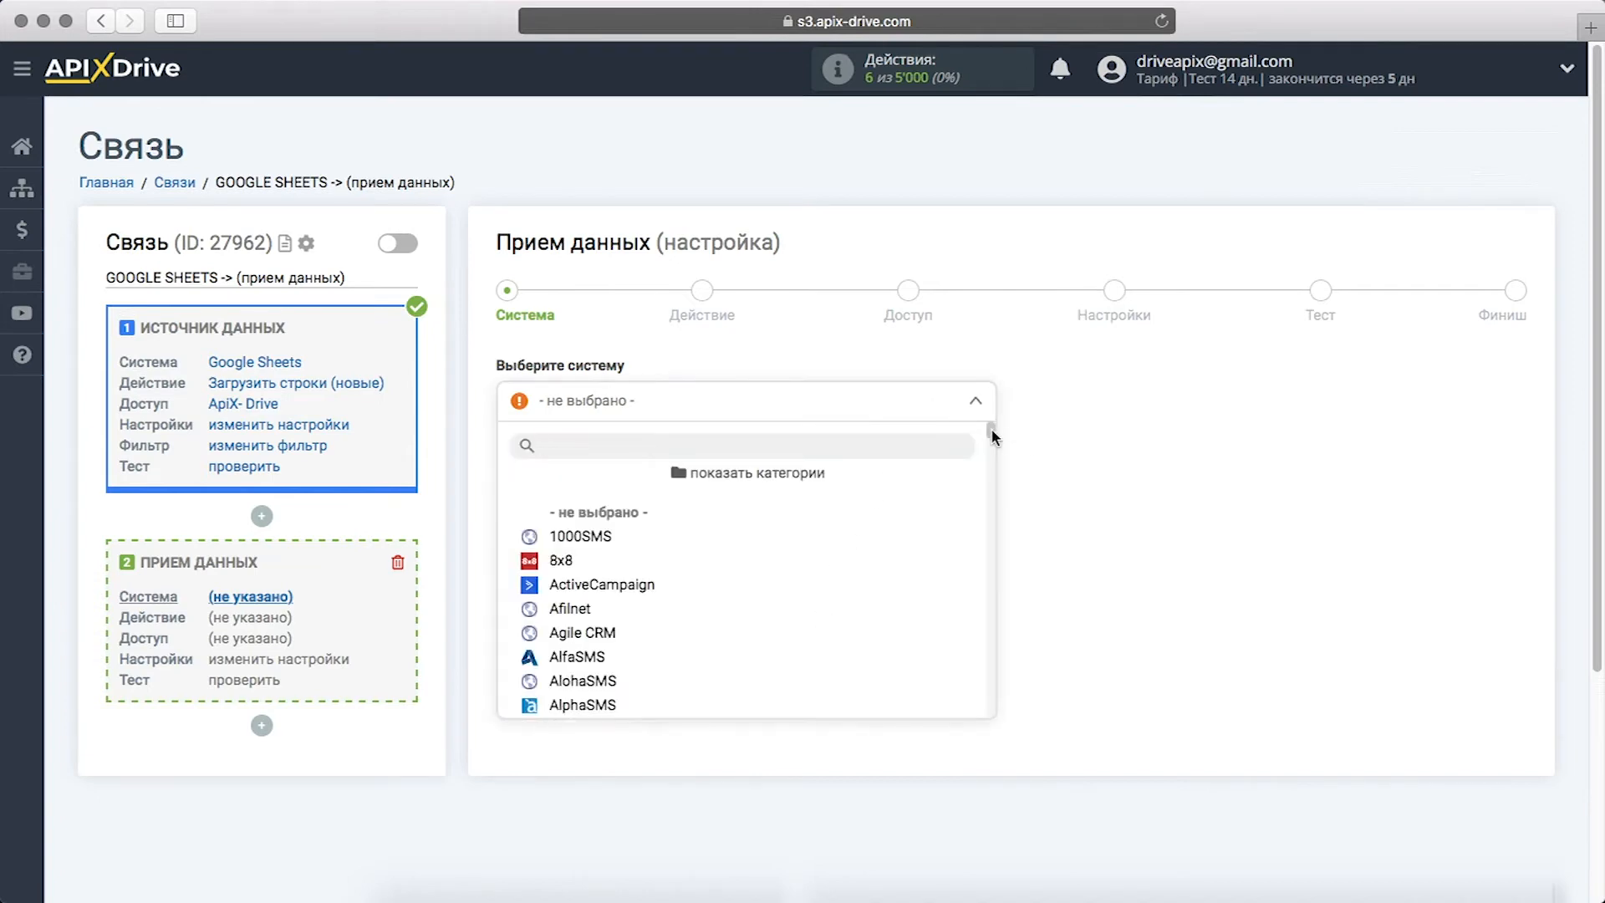
pyautogui.moveTo(990, 426); pyautogui.dragTo(996, 694)
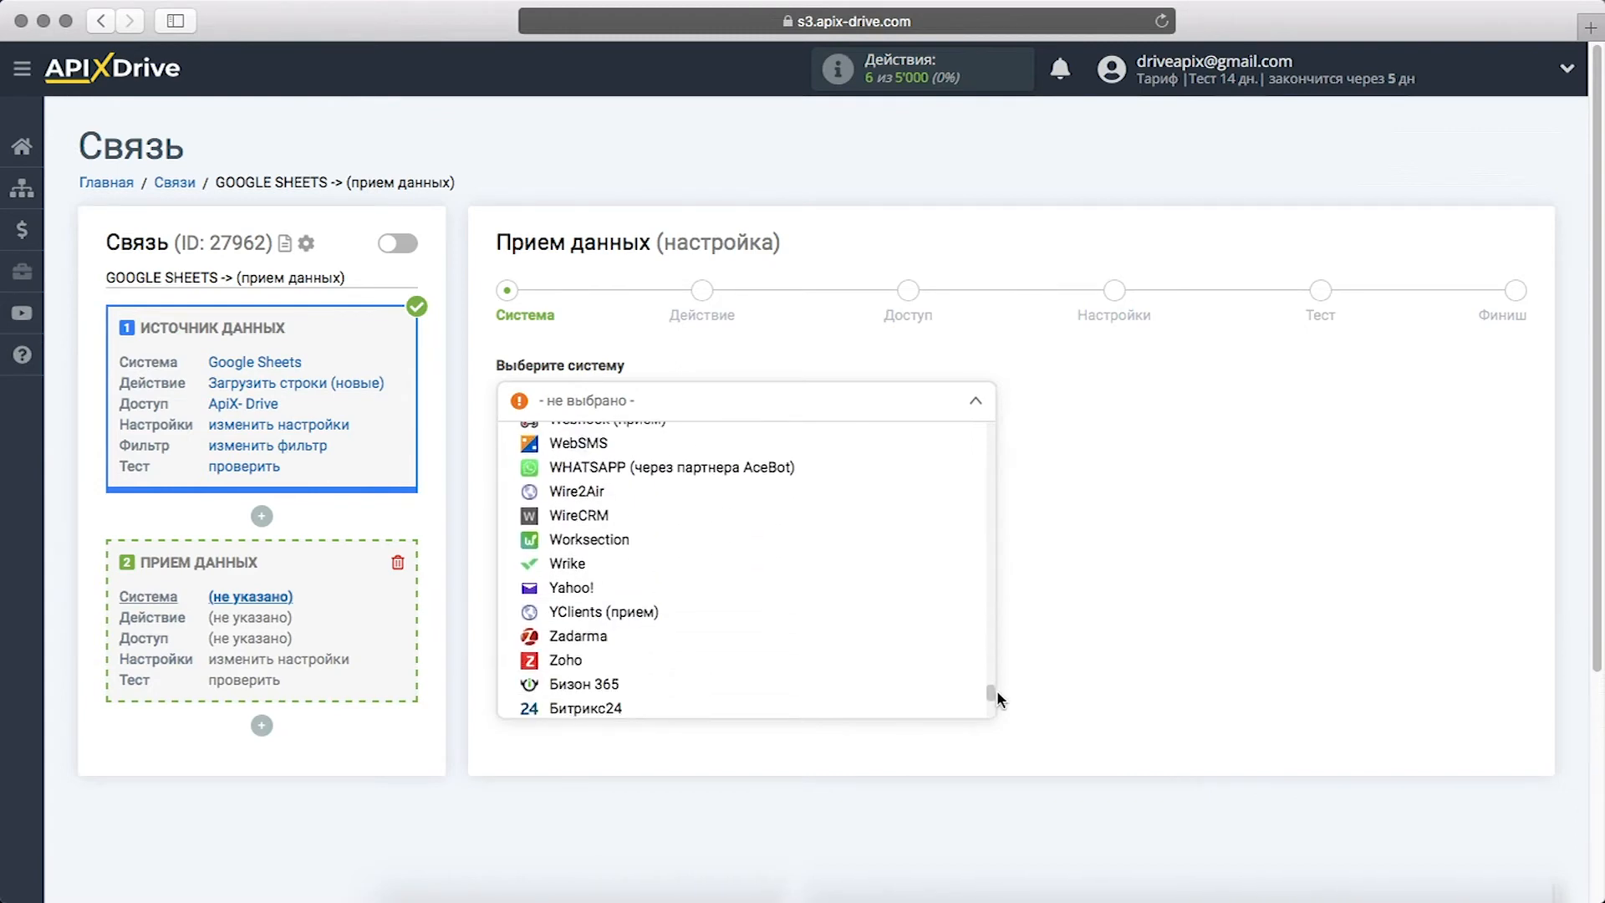
pyautogui.click(789, 612)
pyautogui.click(525, 480)
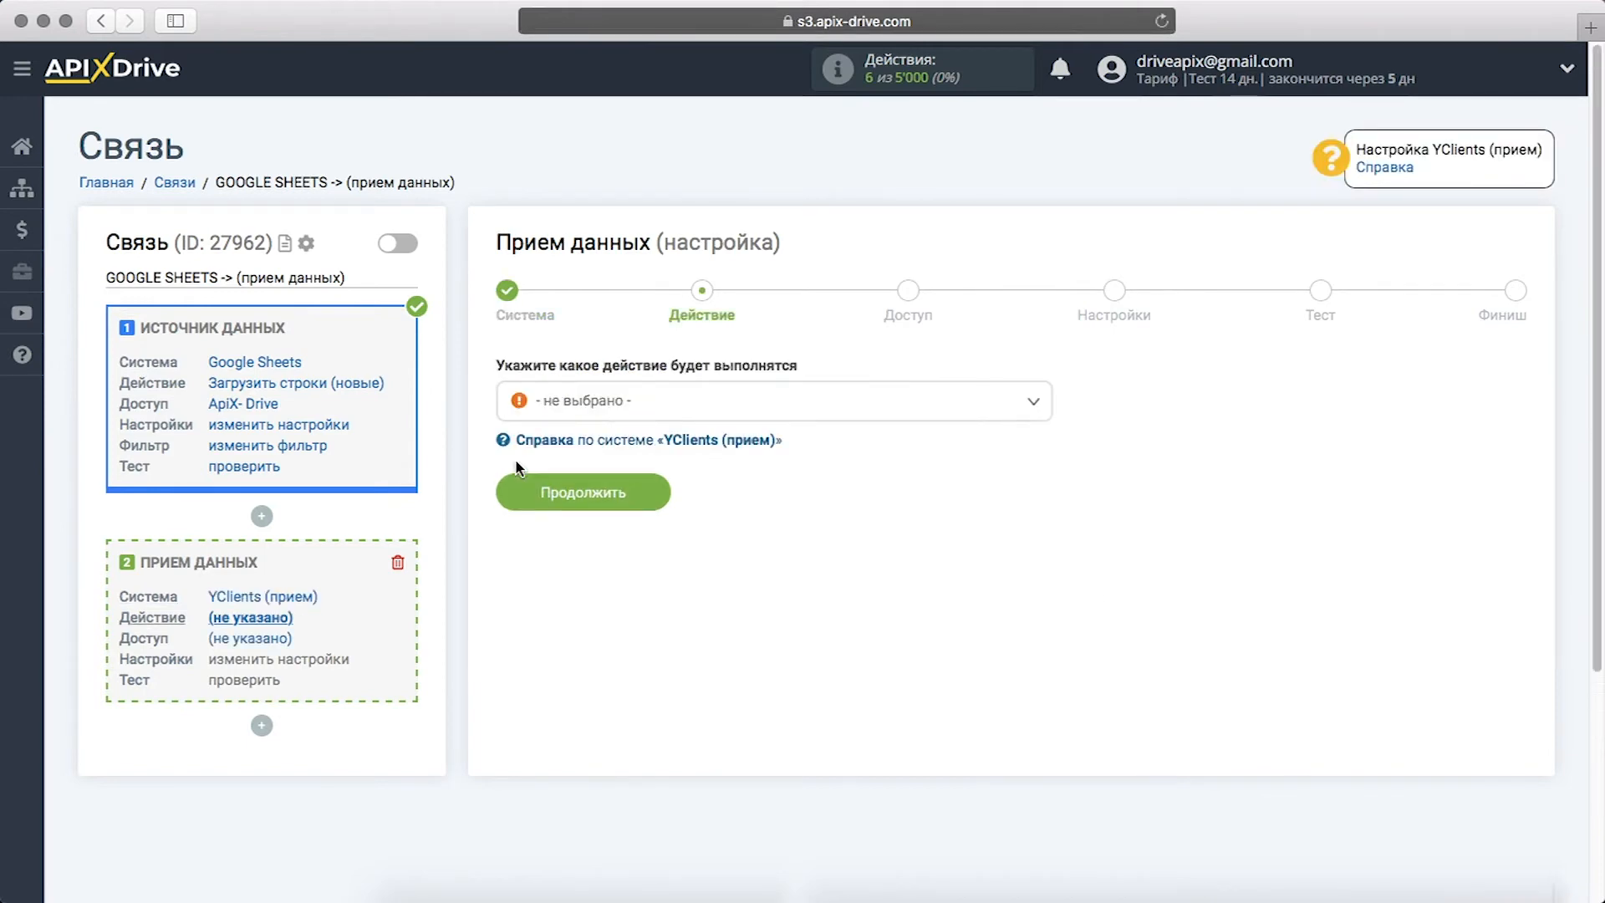
# Set the destination action to "Отправка клиентов" and continue to the access stage
pyautogui.click(541, 408)
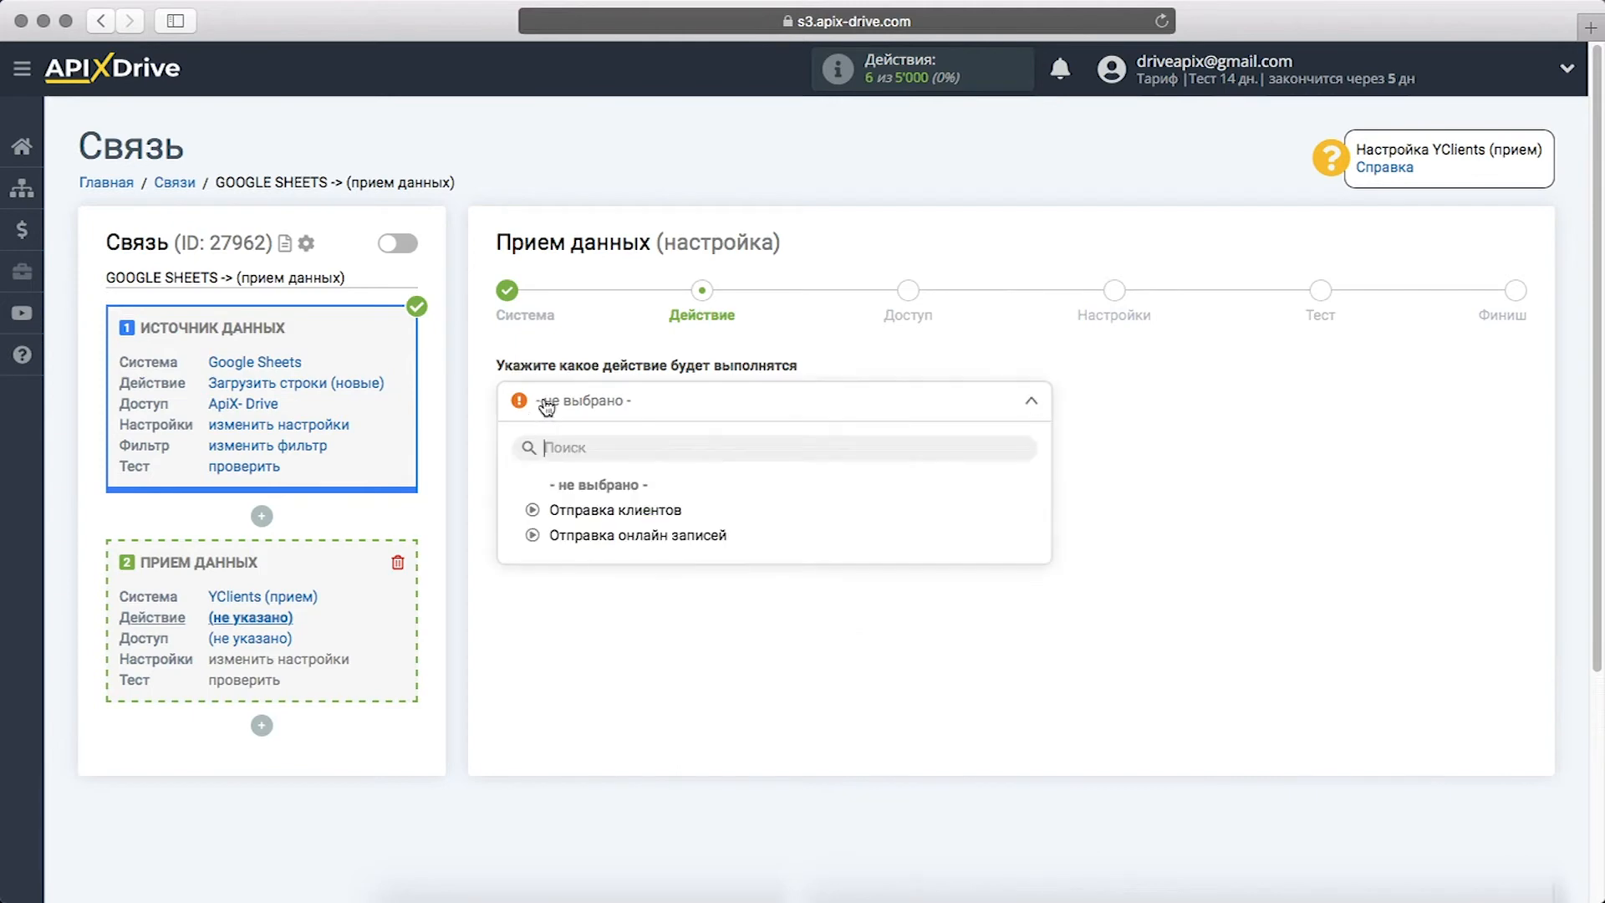
pyautogui.click(566, 512)
pyautogui.click(519, 495)
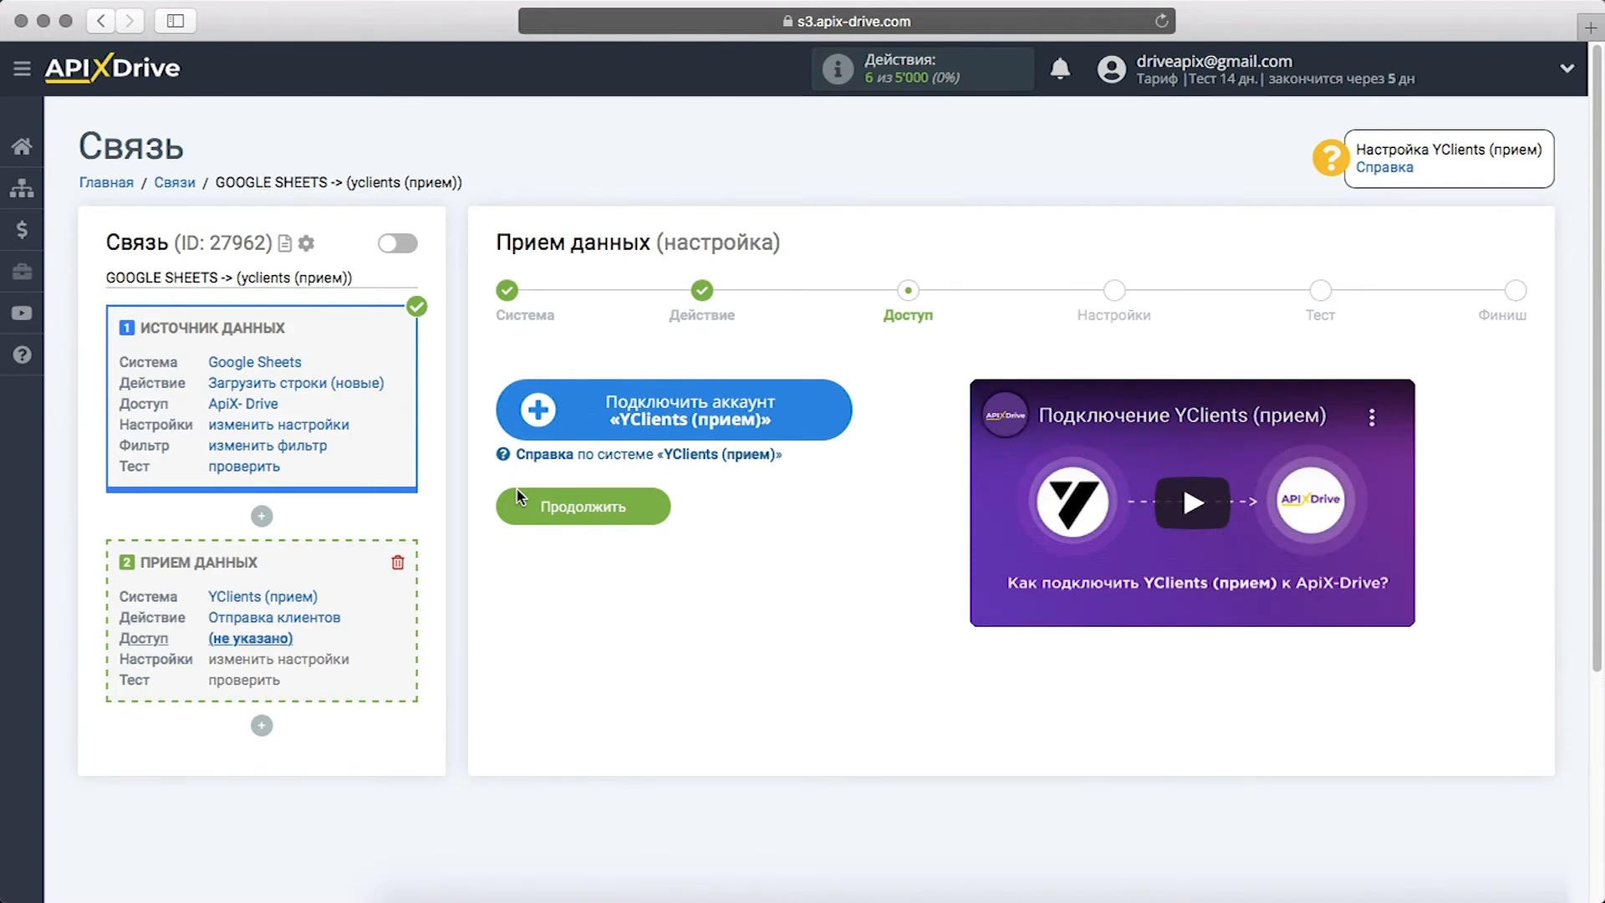
# Start connecting a YClients account, copy the API key from the help article and paste it into the integration's API key field
pyautogui.click(510, 413)
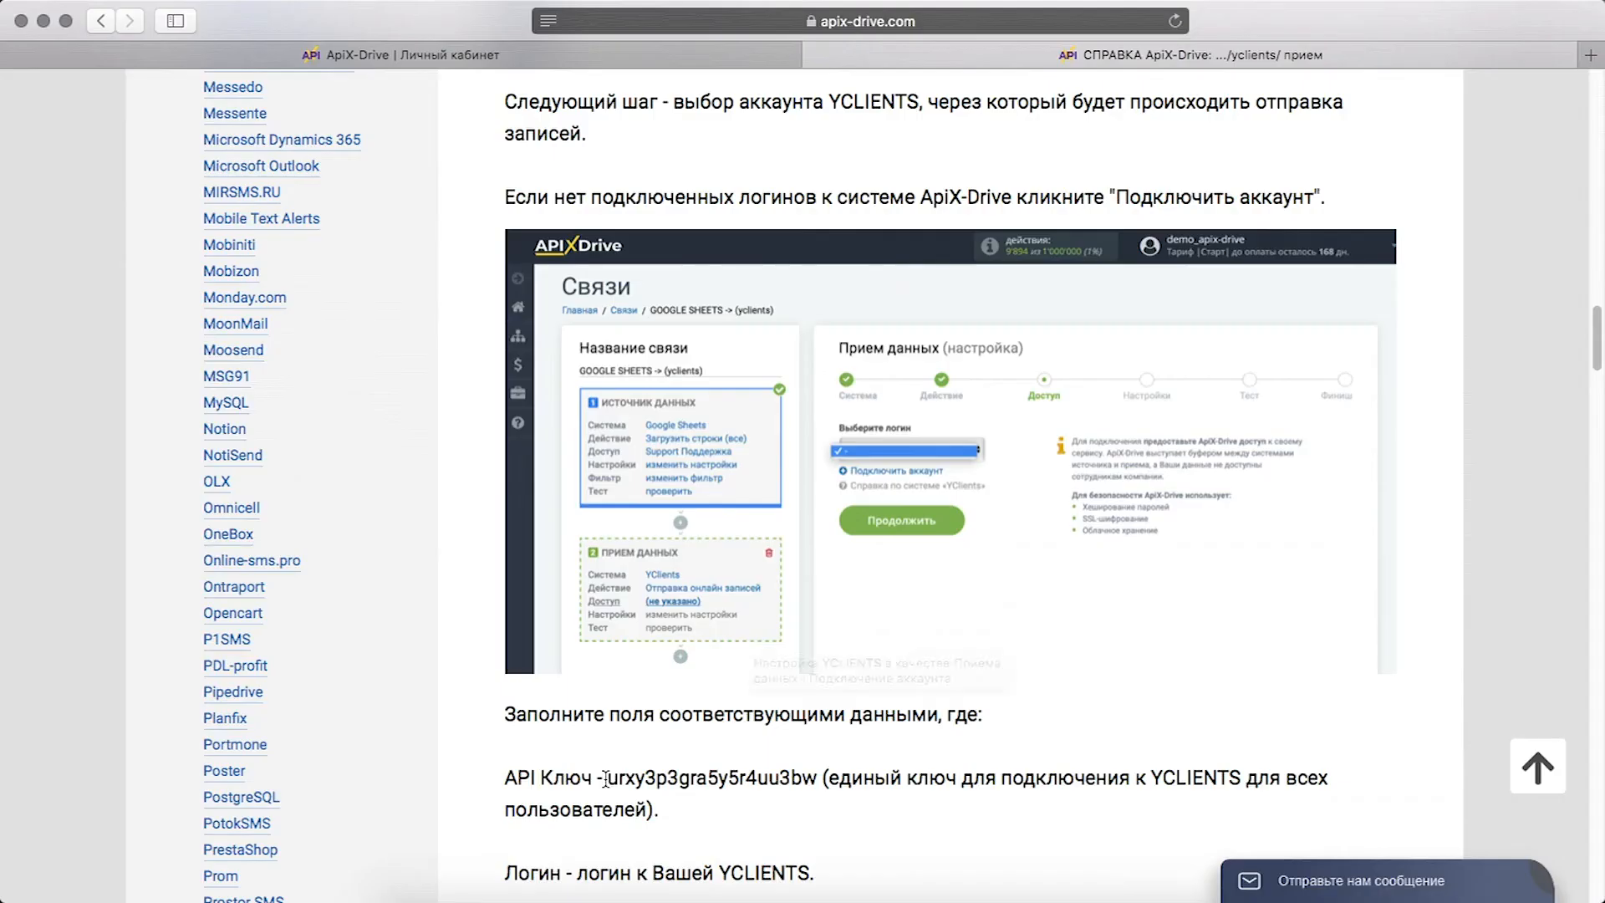
pyautogui.moveTo(603, 778); pyautogui.dragTo(817, 789)
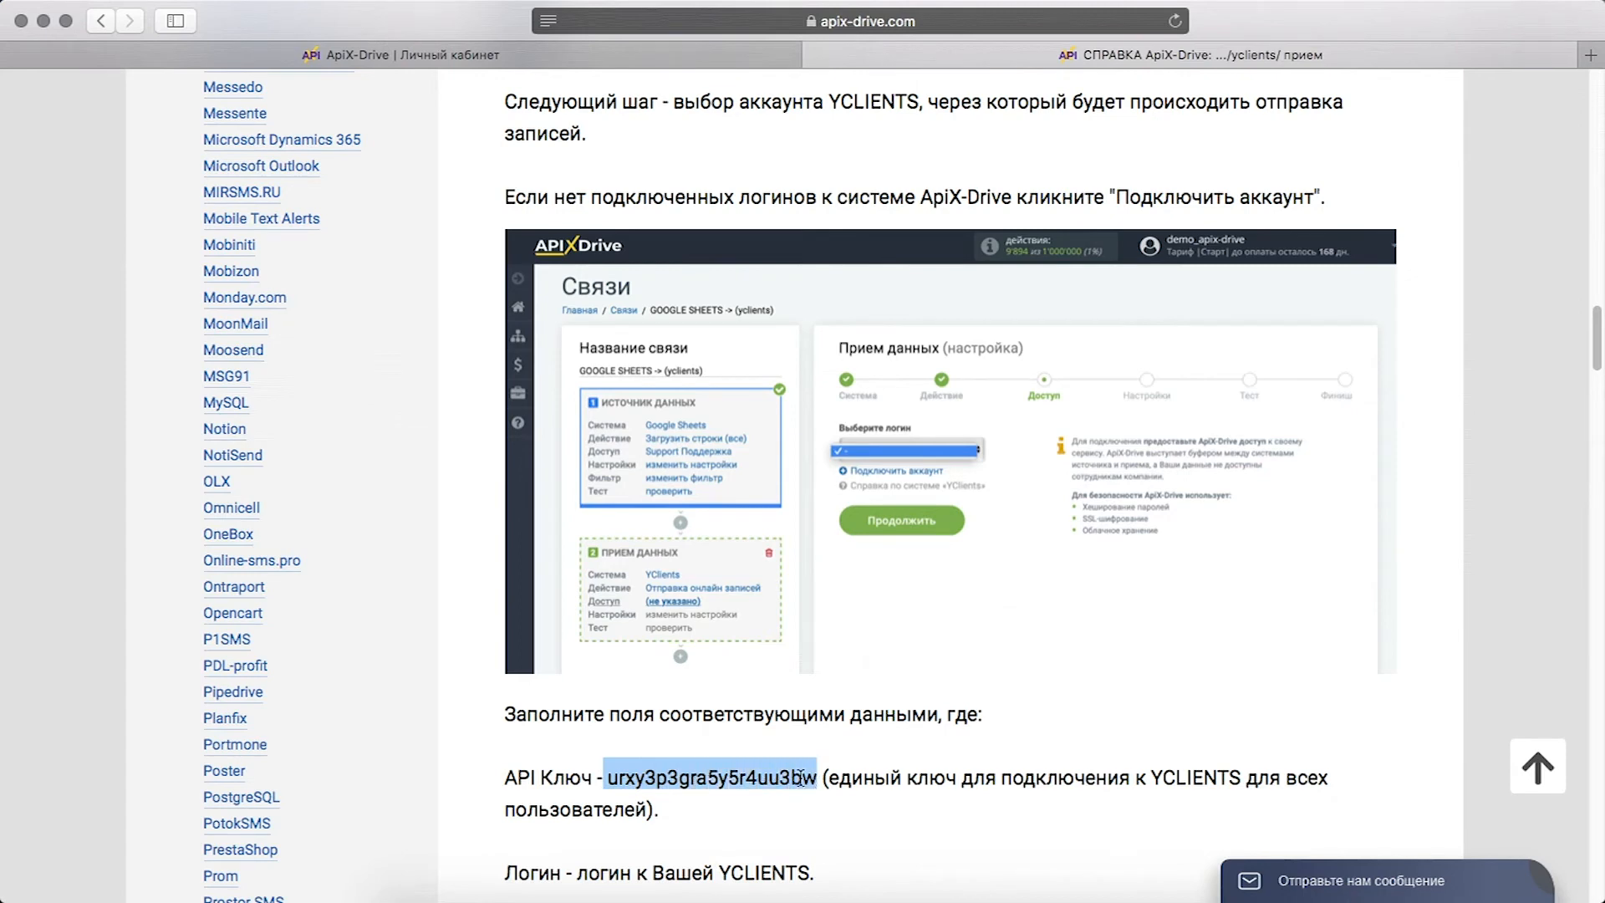
pyautogui.rightClick(800, 779)
pyautogui.click(824, 791)
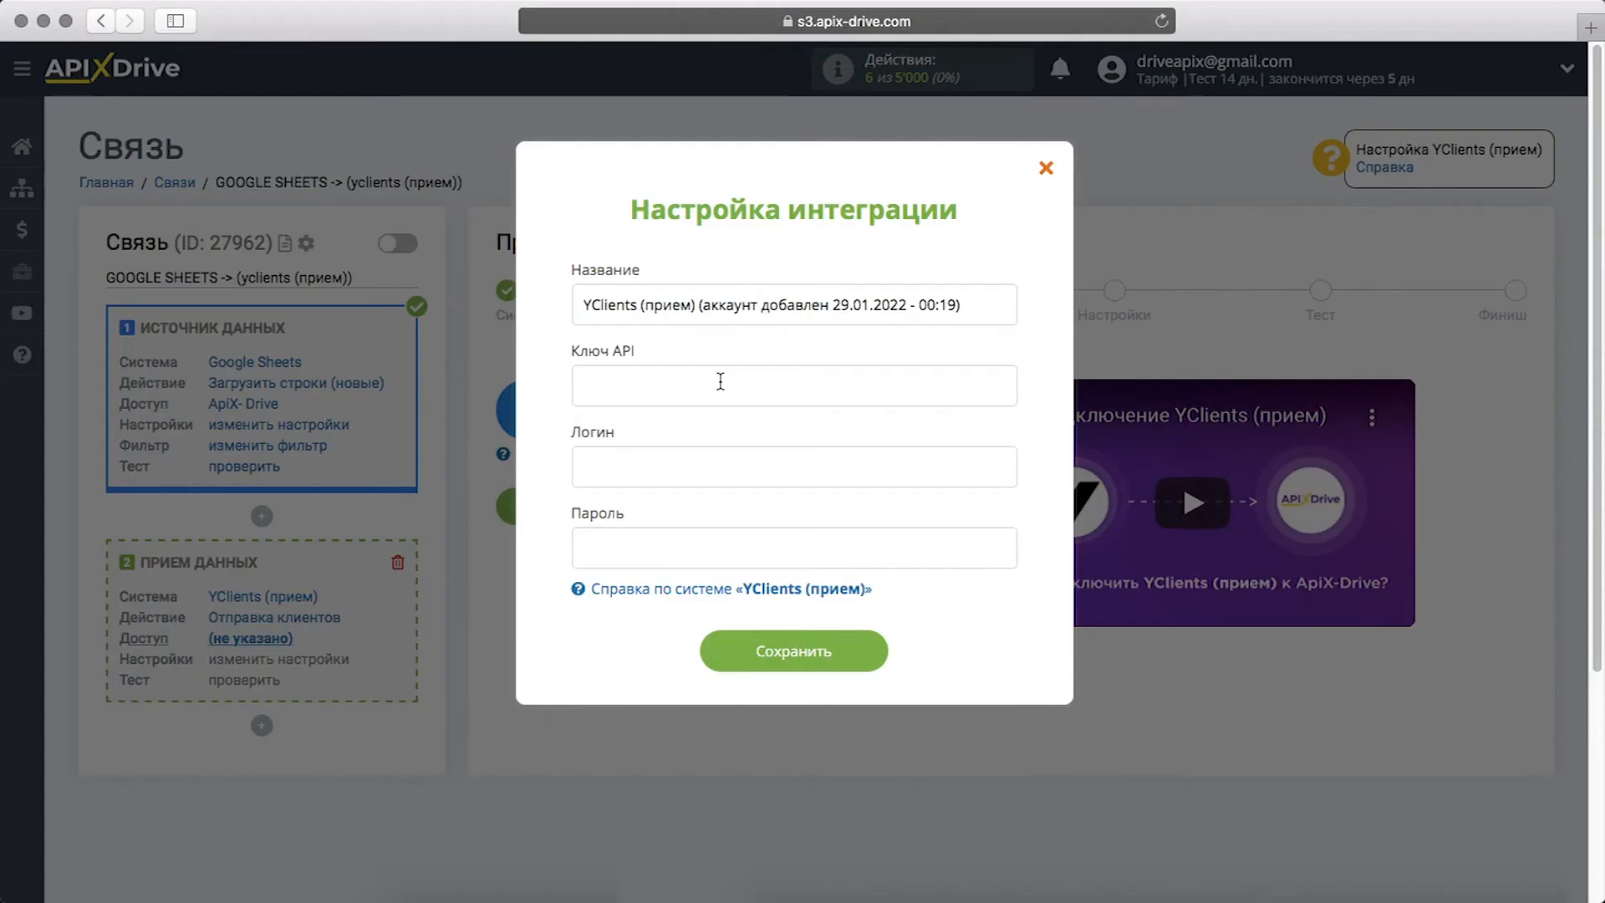
pyautogui.rightClick(719, 380)
pyautogui.click(750, 434)
# Enter the YClients login e-mail and the account password in the integration settings and save them
pyautogui.click(734, 466)
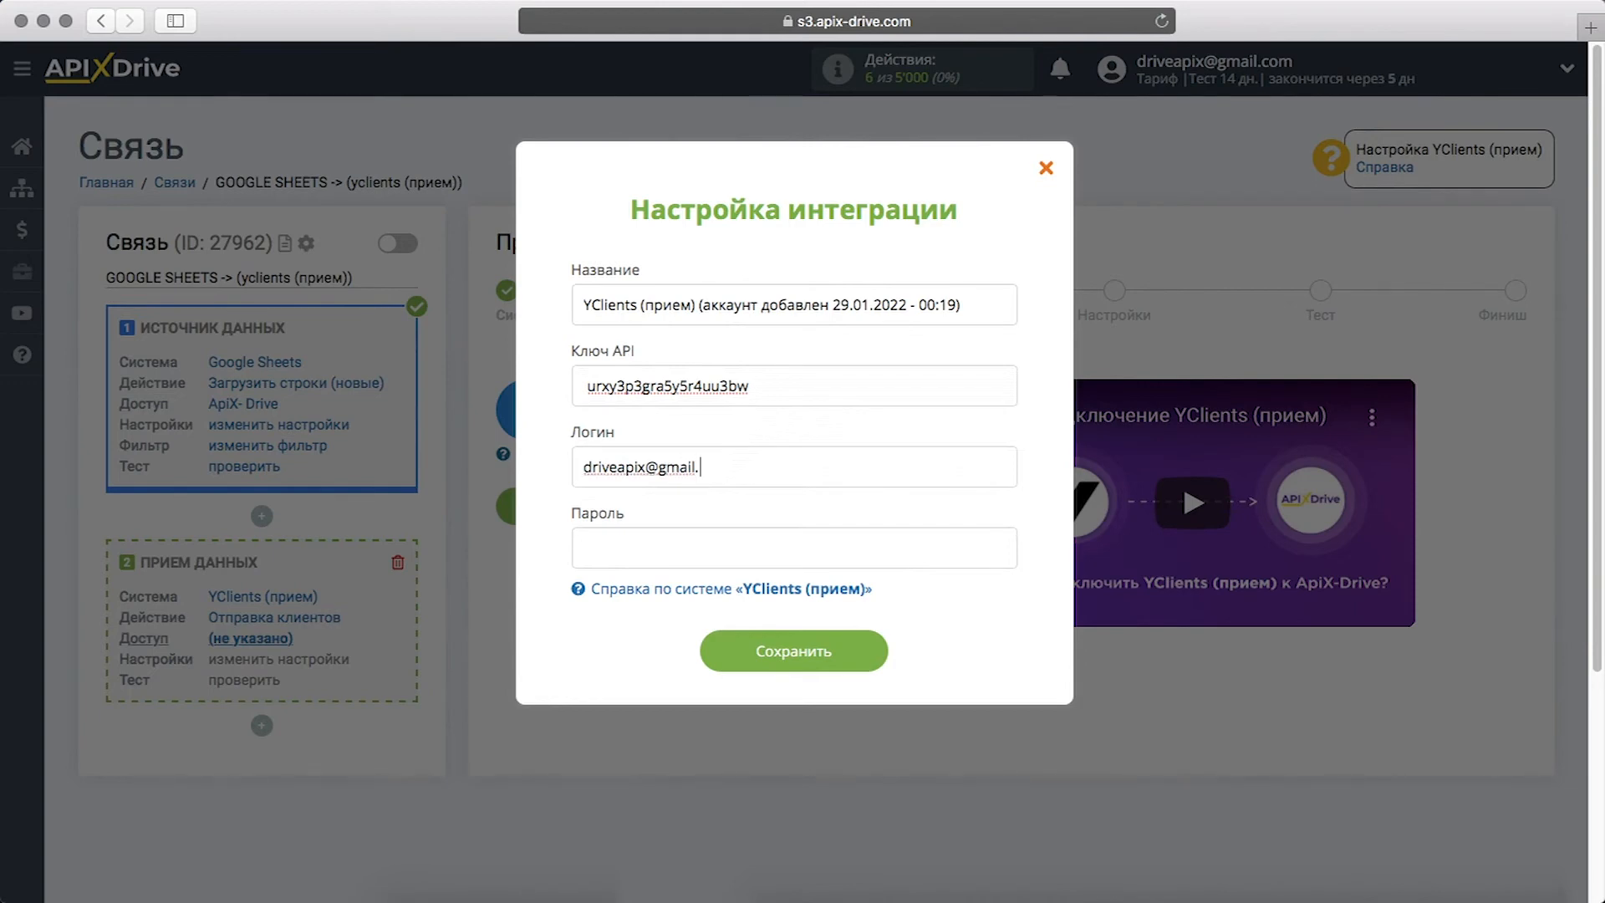
pyautogui.click(718, 538)
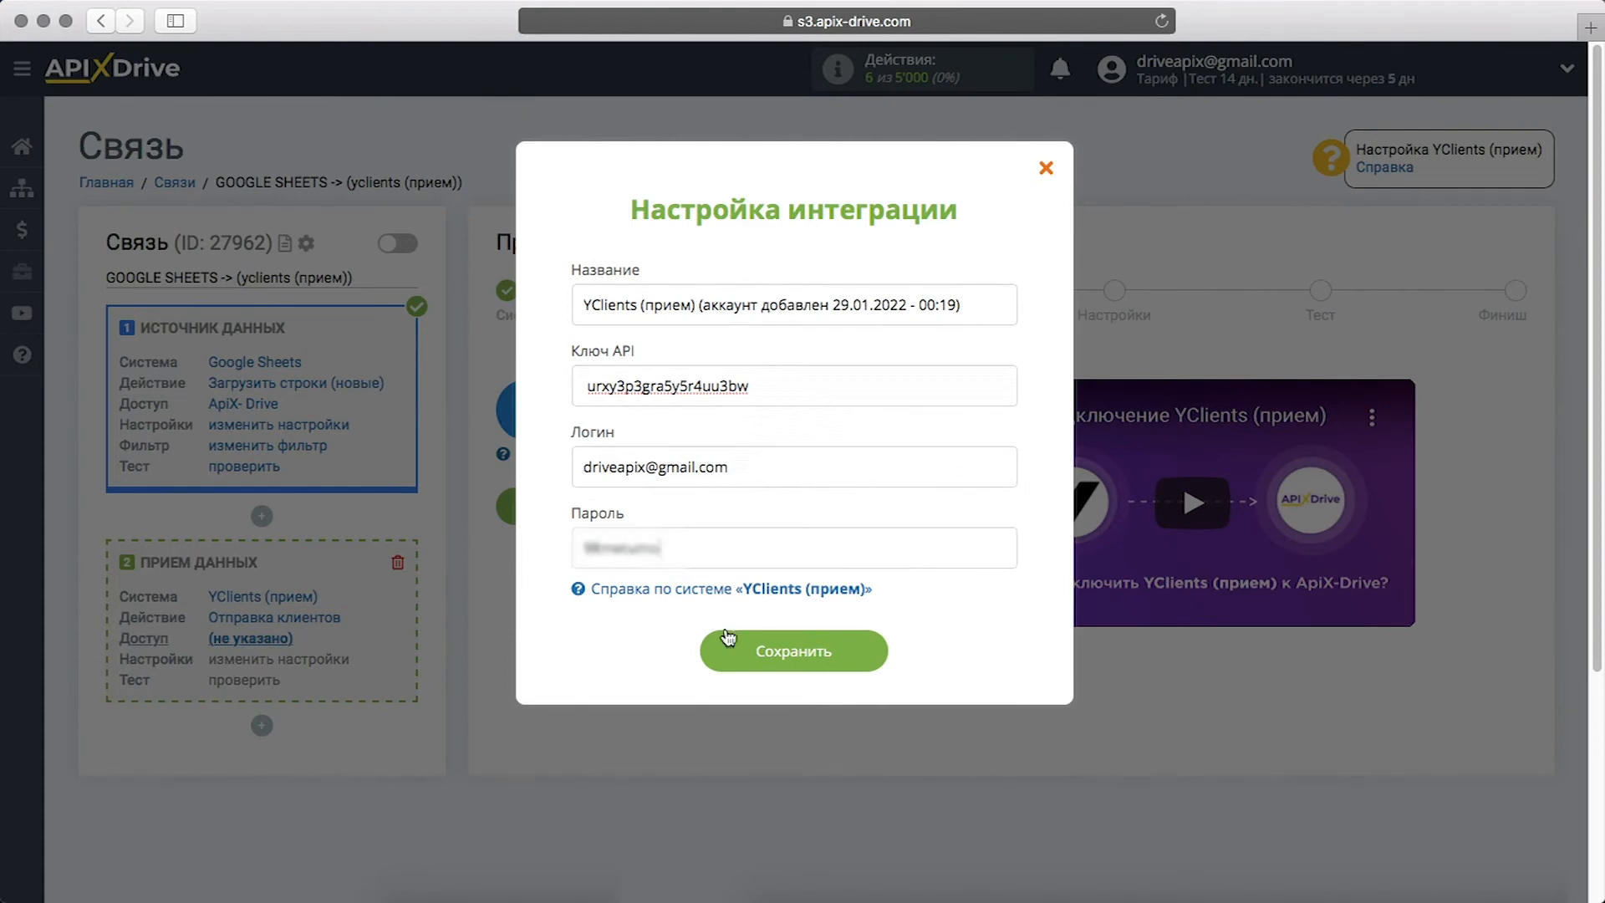
pyautogui.click(736, 669)
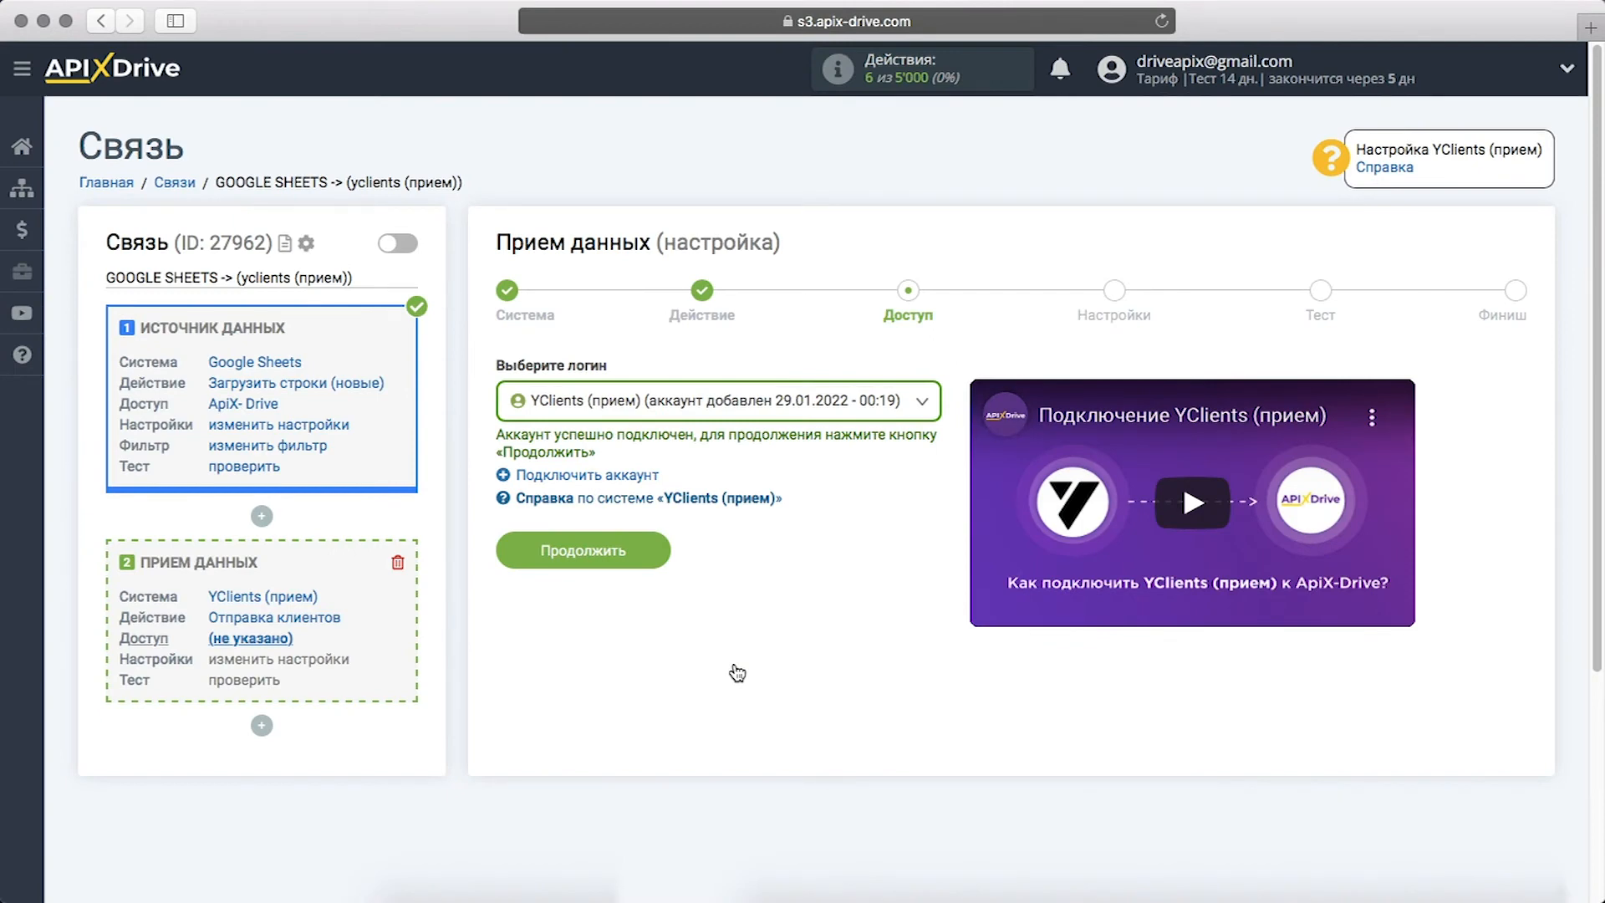
# Select the newly added YClients account as the destination login and continue to the field settings
pyautogui.click(883, 411)
pyautogui.click(843, 542)
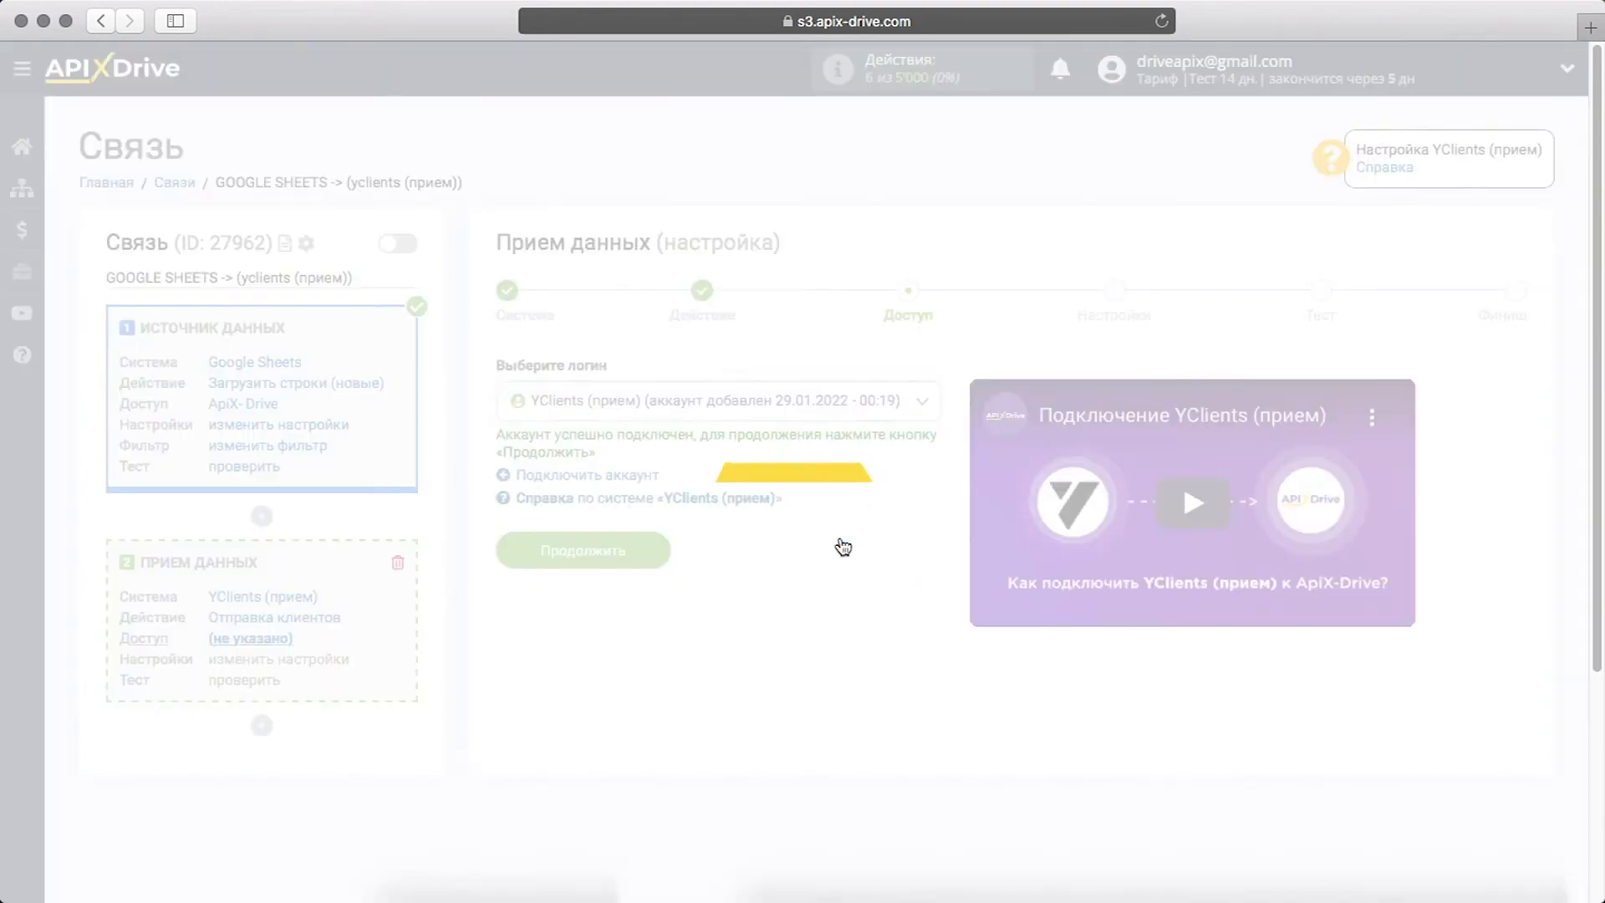
pyautogui.click(504, 557)
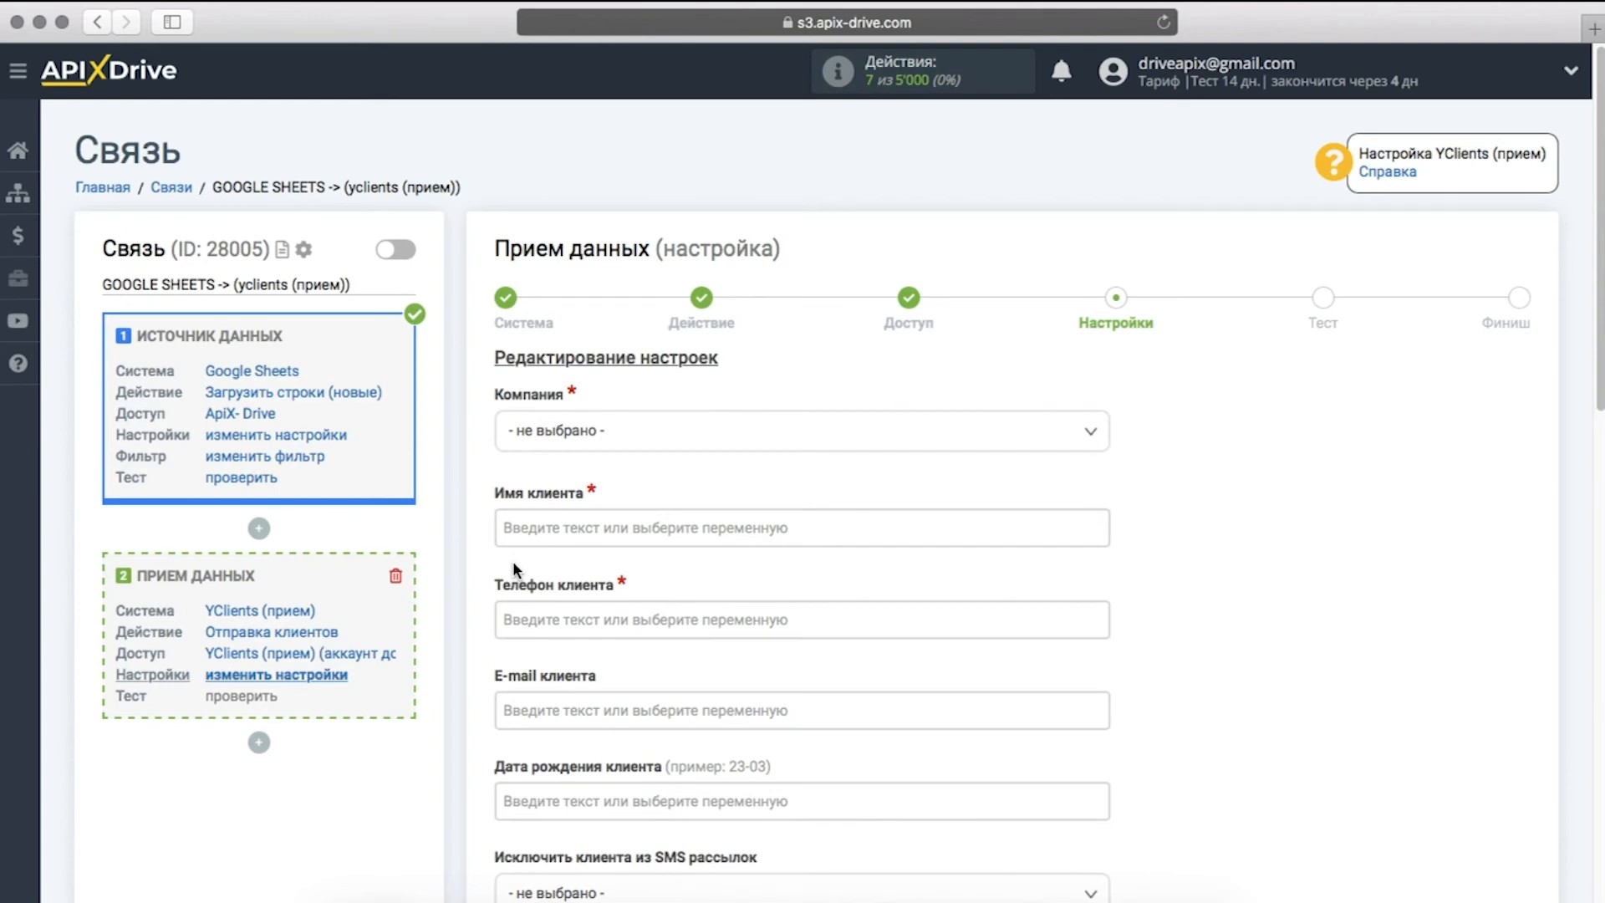
# Set the company to ApiX-Drive and fill the client name field with Google Sheets columns C and D
pyautogui.click(570, 446)
pyautogui.click(558, 555)
pyautogui.click(562, 527)
pyautogui.scroll(-3, 559, 525)
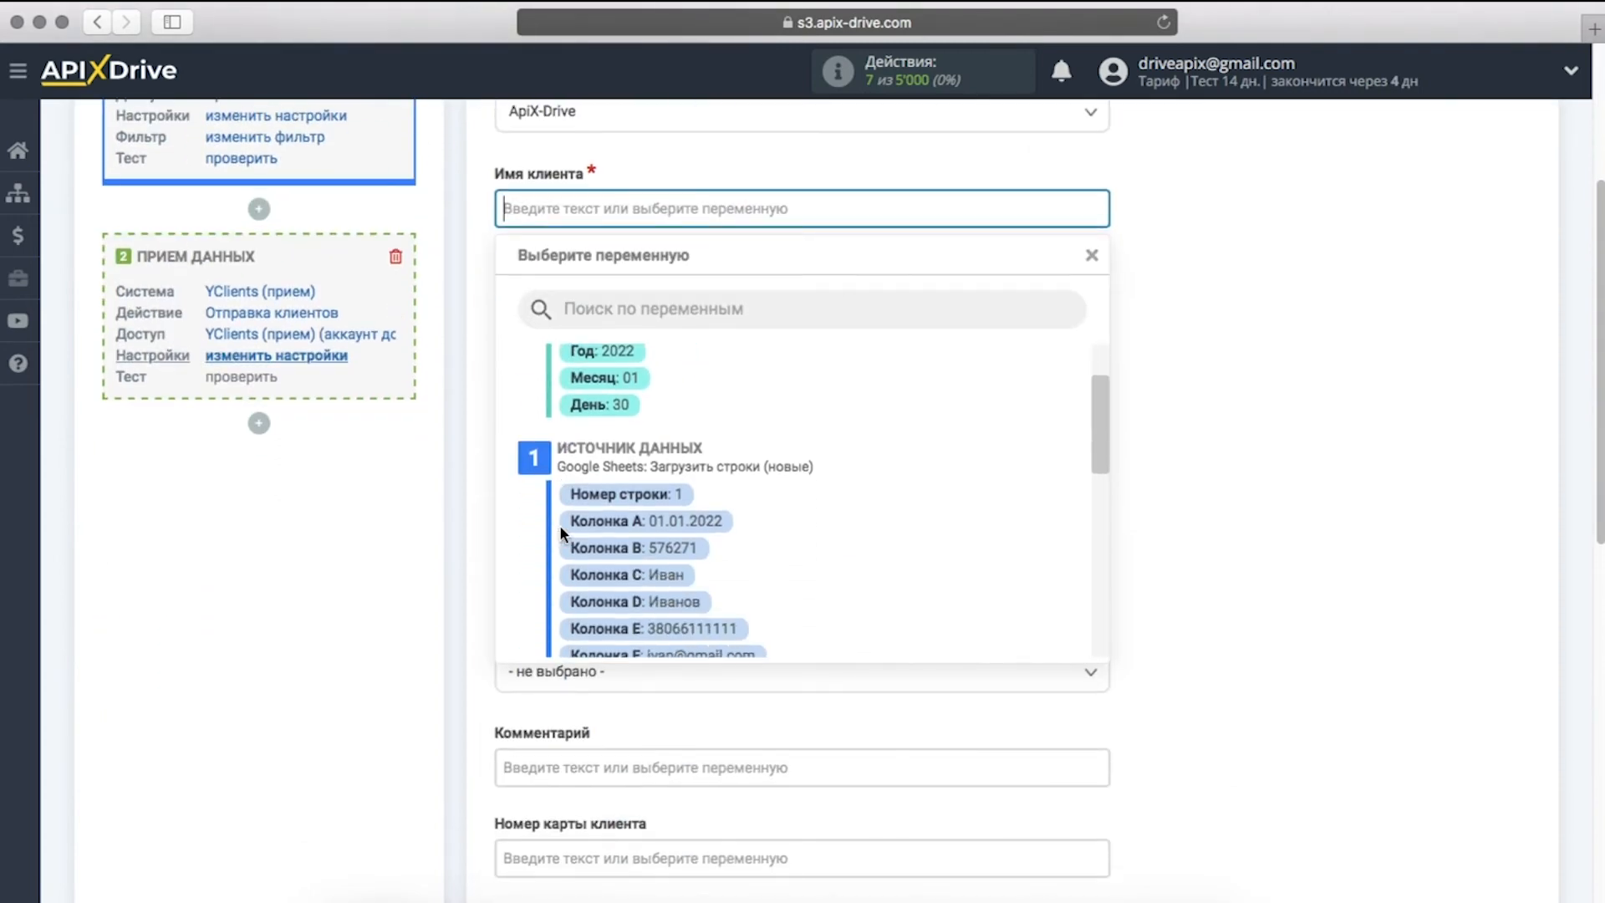
pyautogui.click(583, 539)
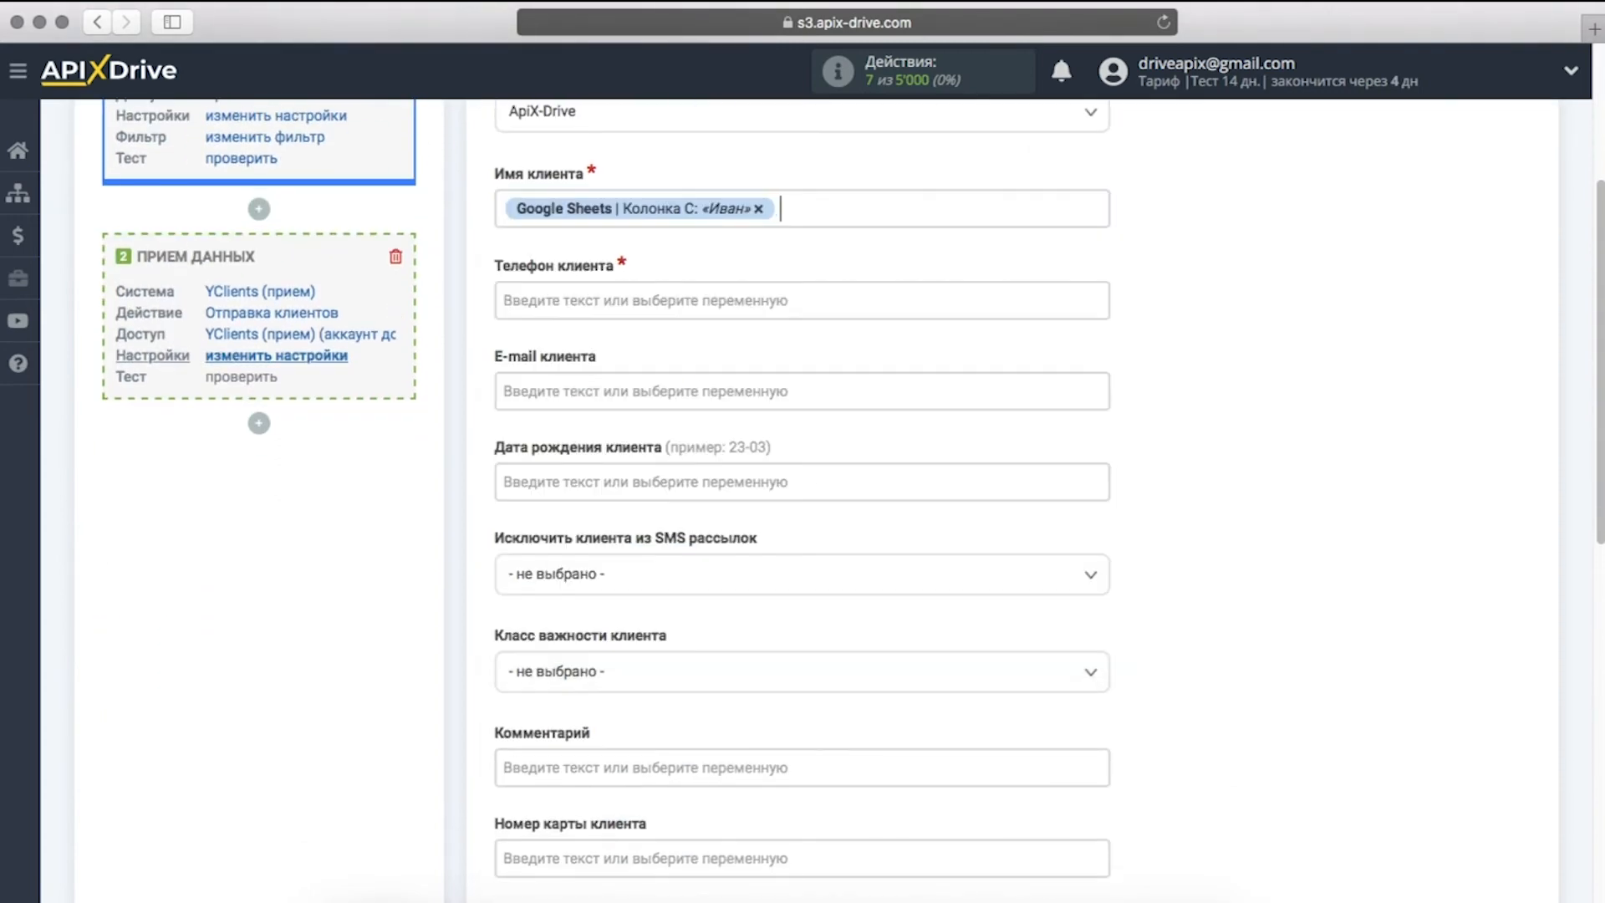
pyautogui.click(824, 208)
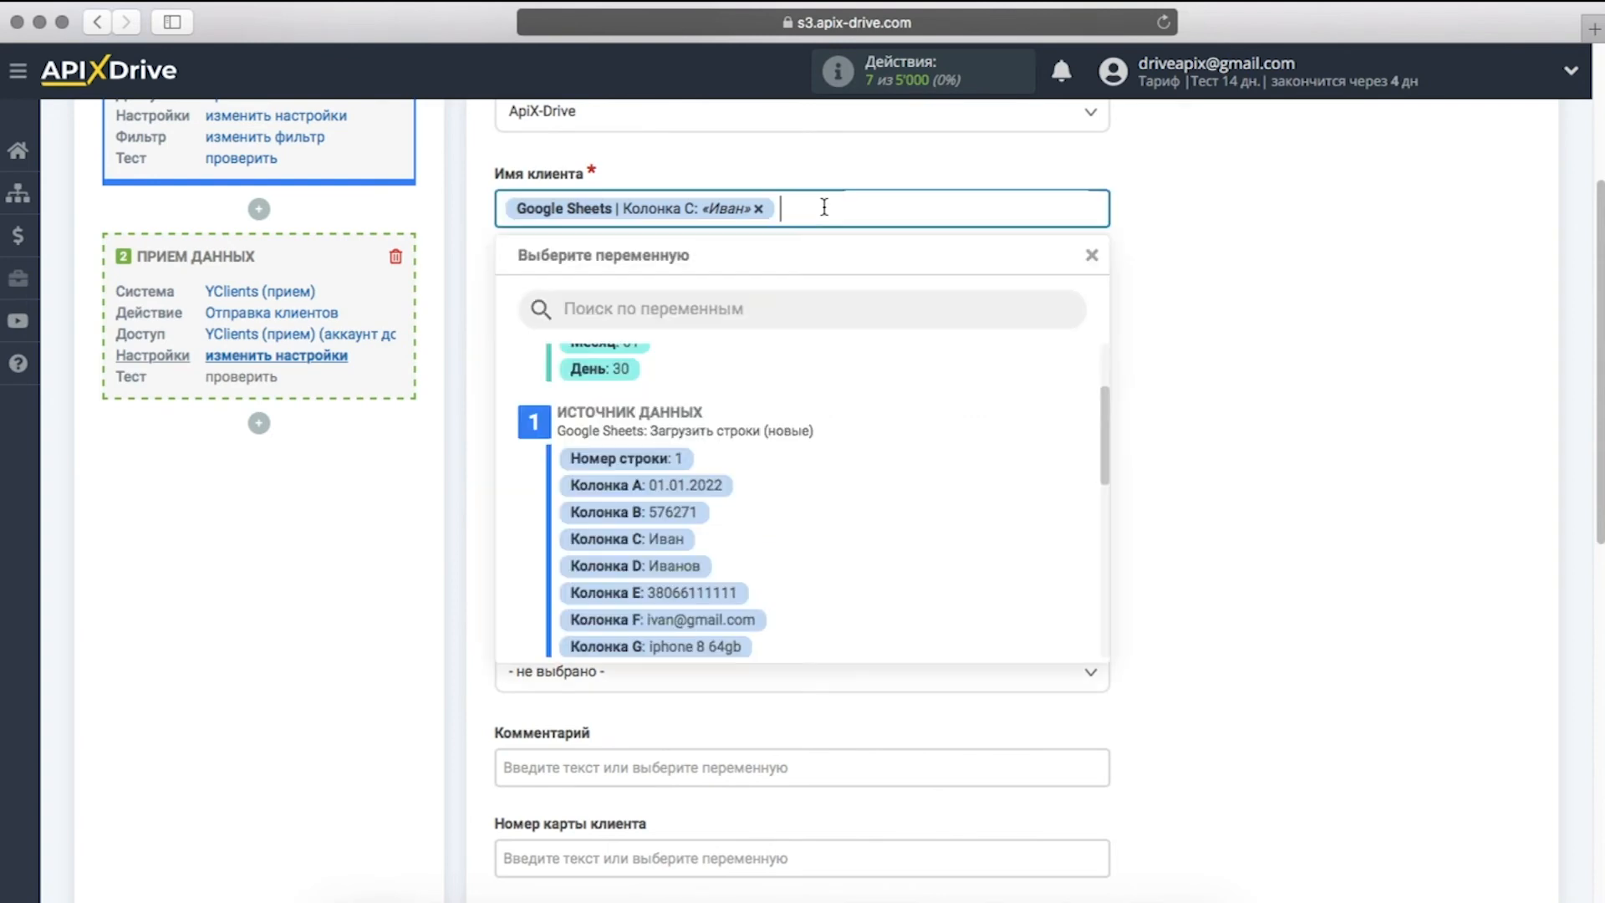
pyautogui.click(664, 565)
# Assign Google Sheets column E to the client's phone field and column F to the client's e-mail field
pyautogui.click(596, 299)
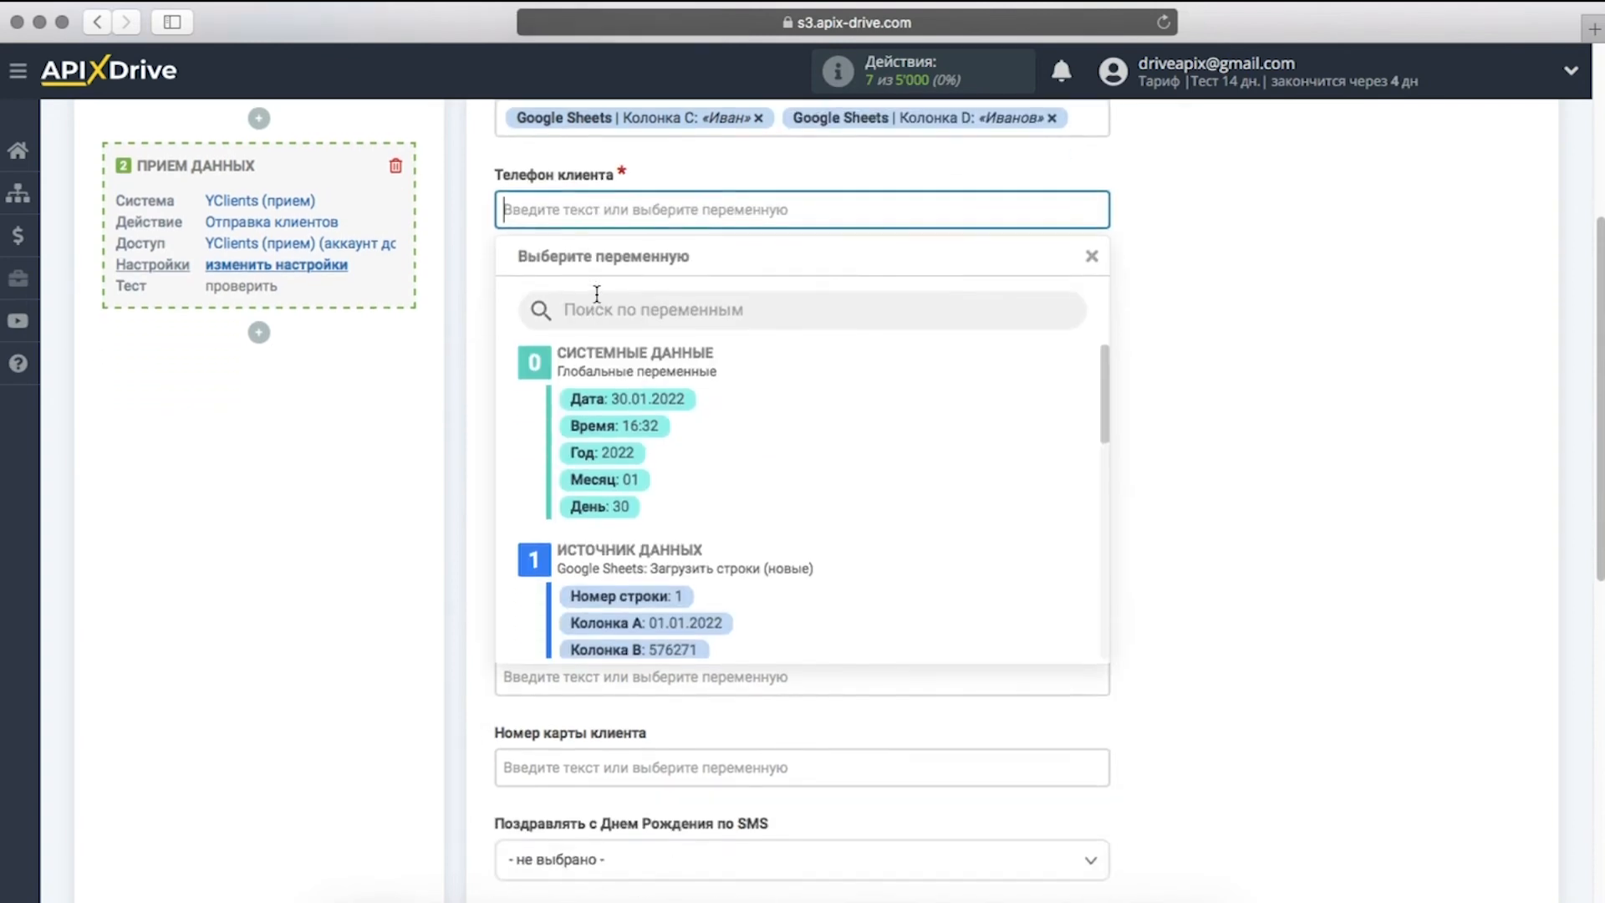
pyautogui.scroll(-4, 606, 567)
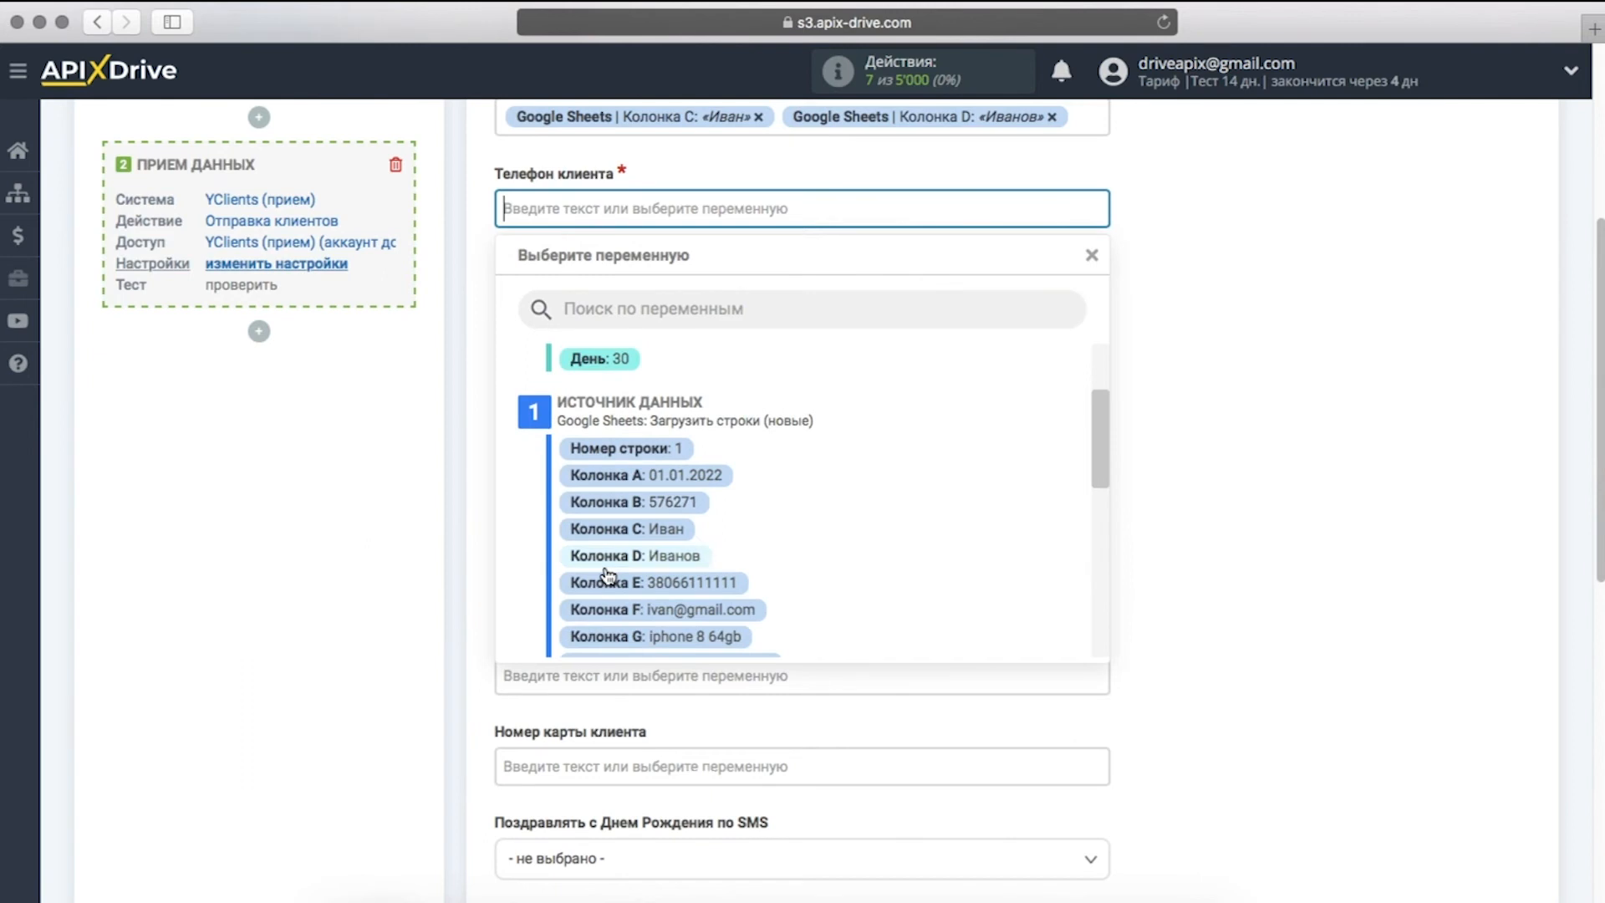
pyautogui.click(611, 592)
pyautogui.click(575, 299)
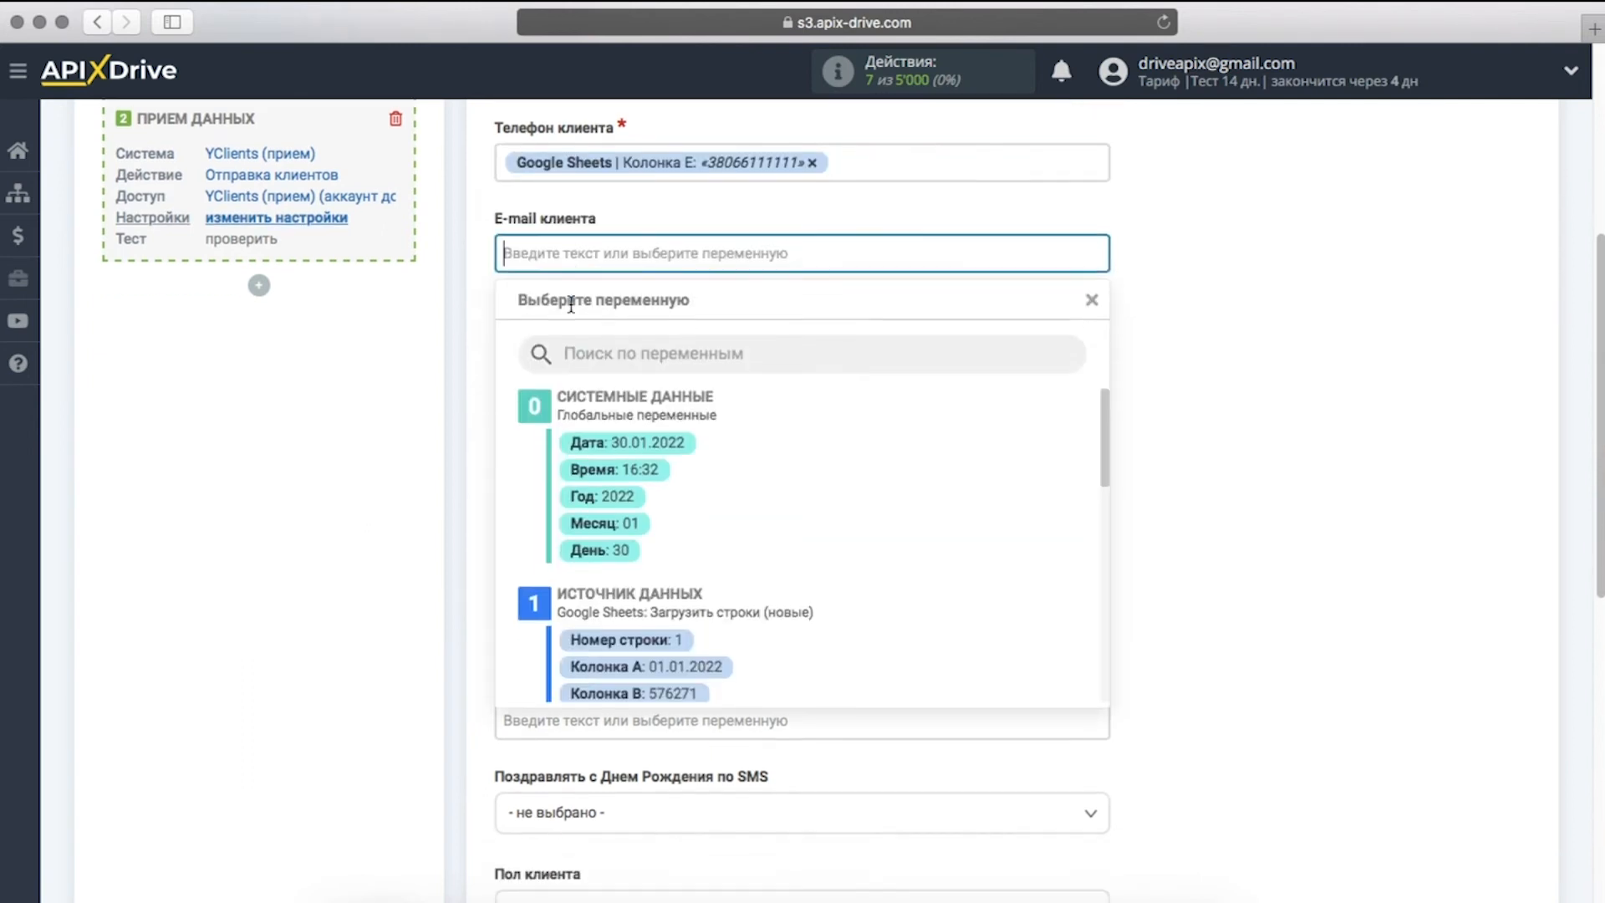
pyautogui.scroll(-2, 600, 474)
pyautogui.scroll(-4, 598, 476)
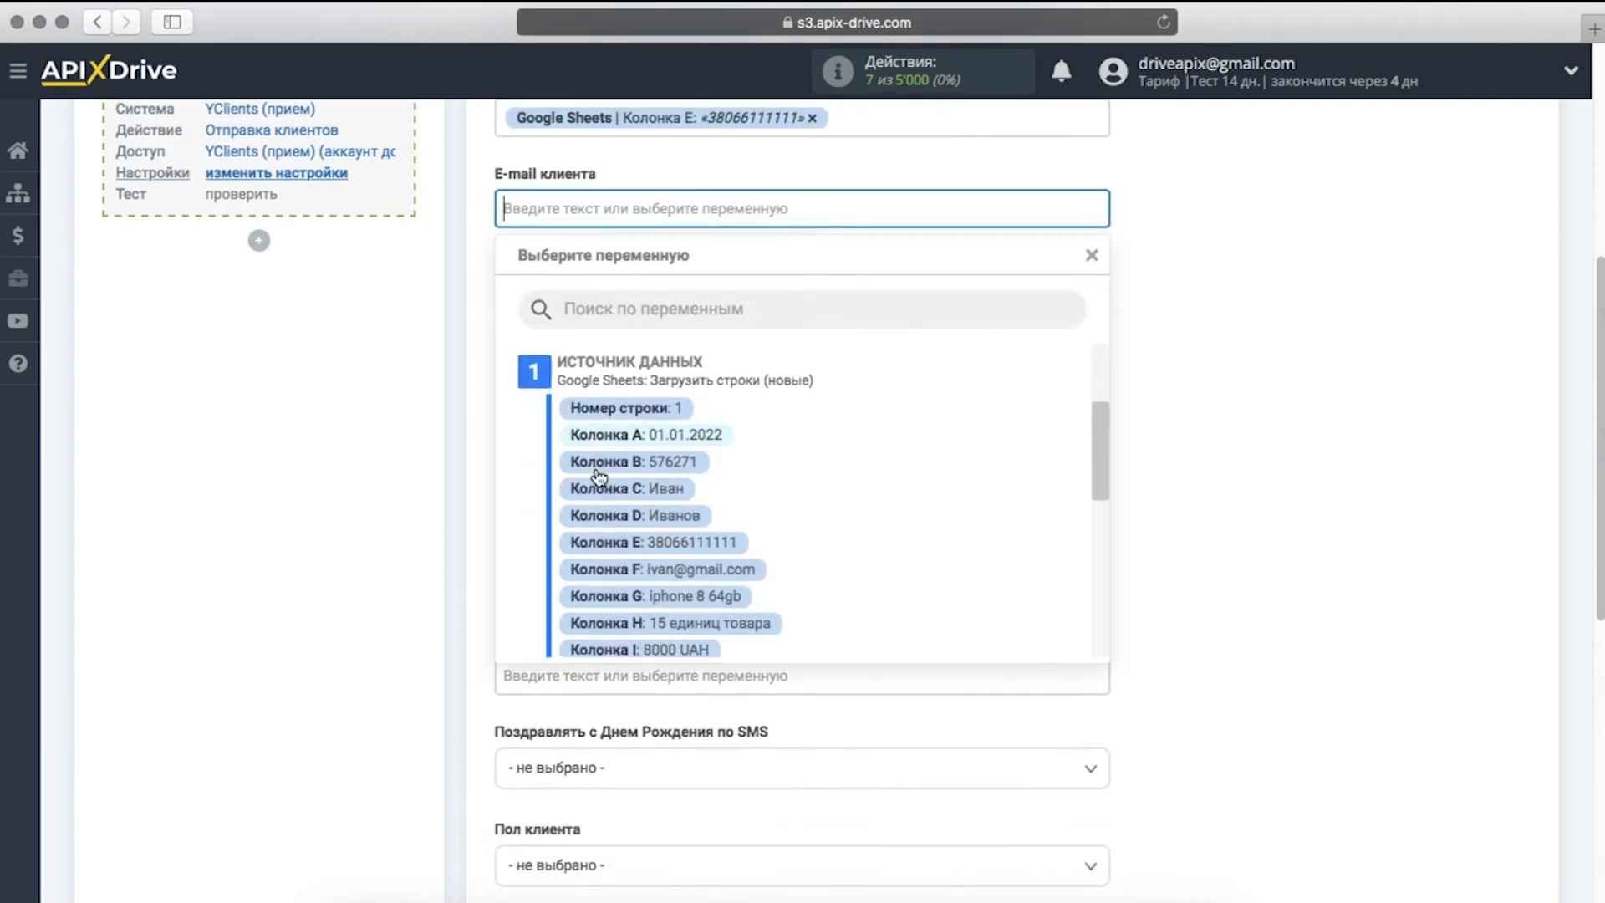
pyautogui.click(620, 554)
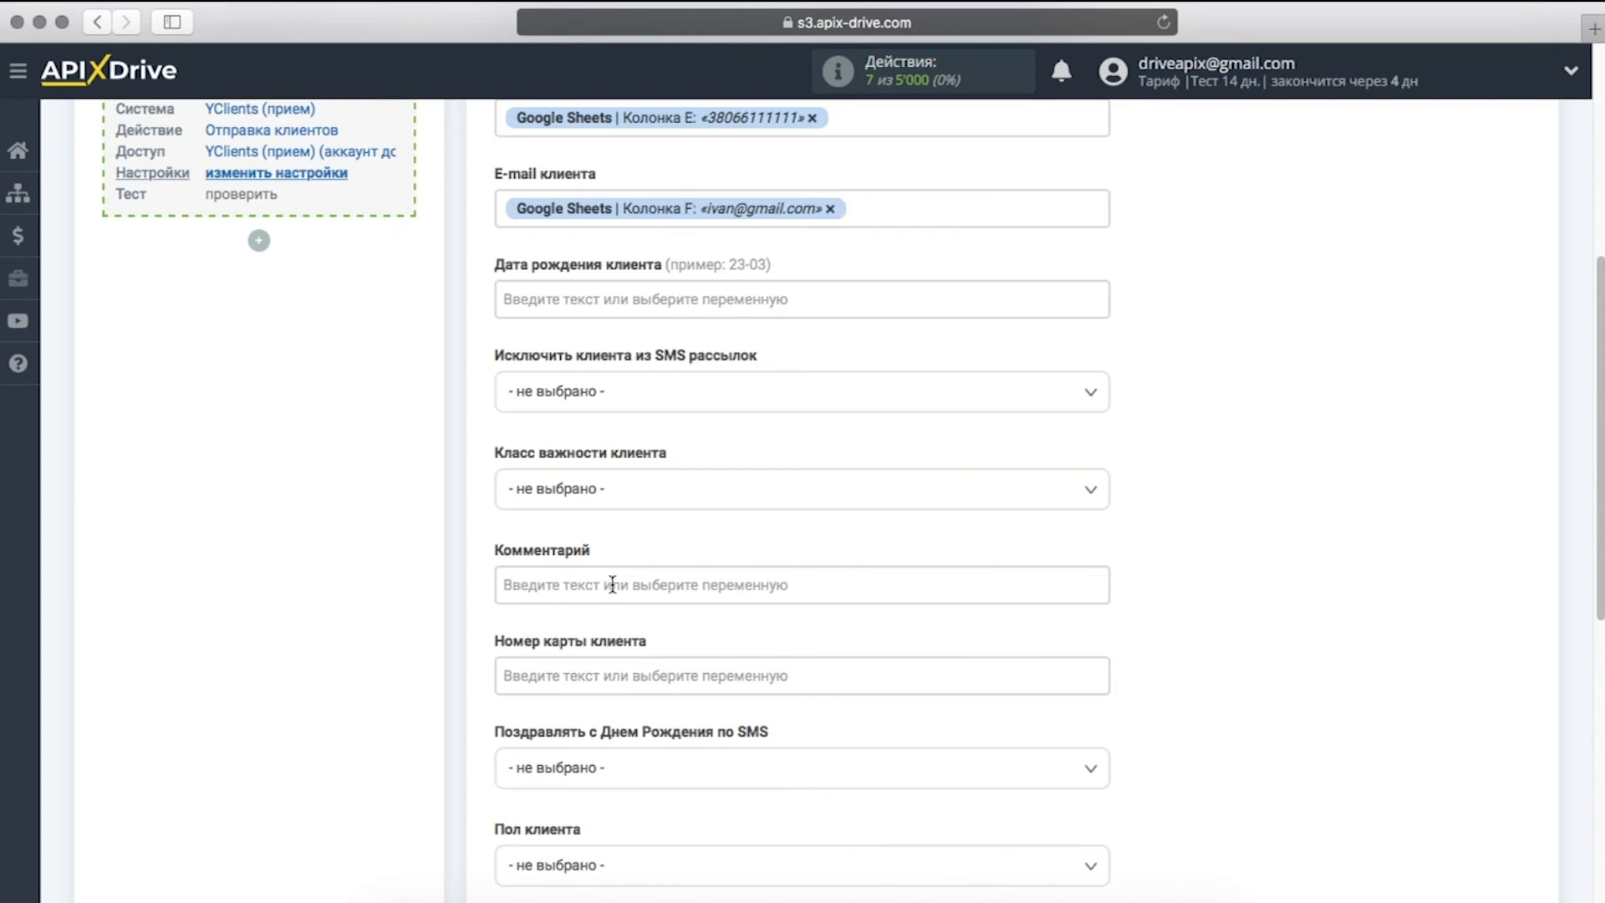
# Enter "Товар" in the comment field followed by the Google Sheets column G variable
pyautogui.click(615, 585)
pyautogui.write('То')
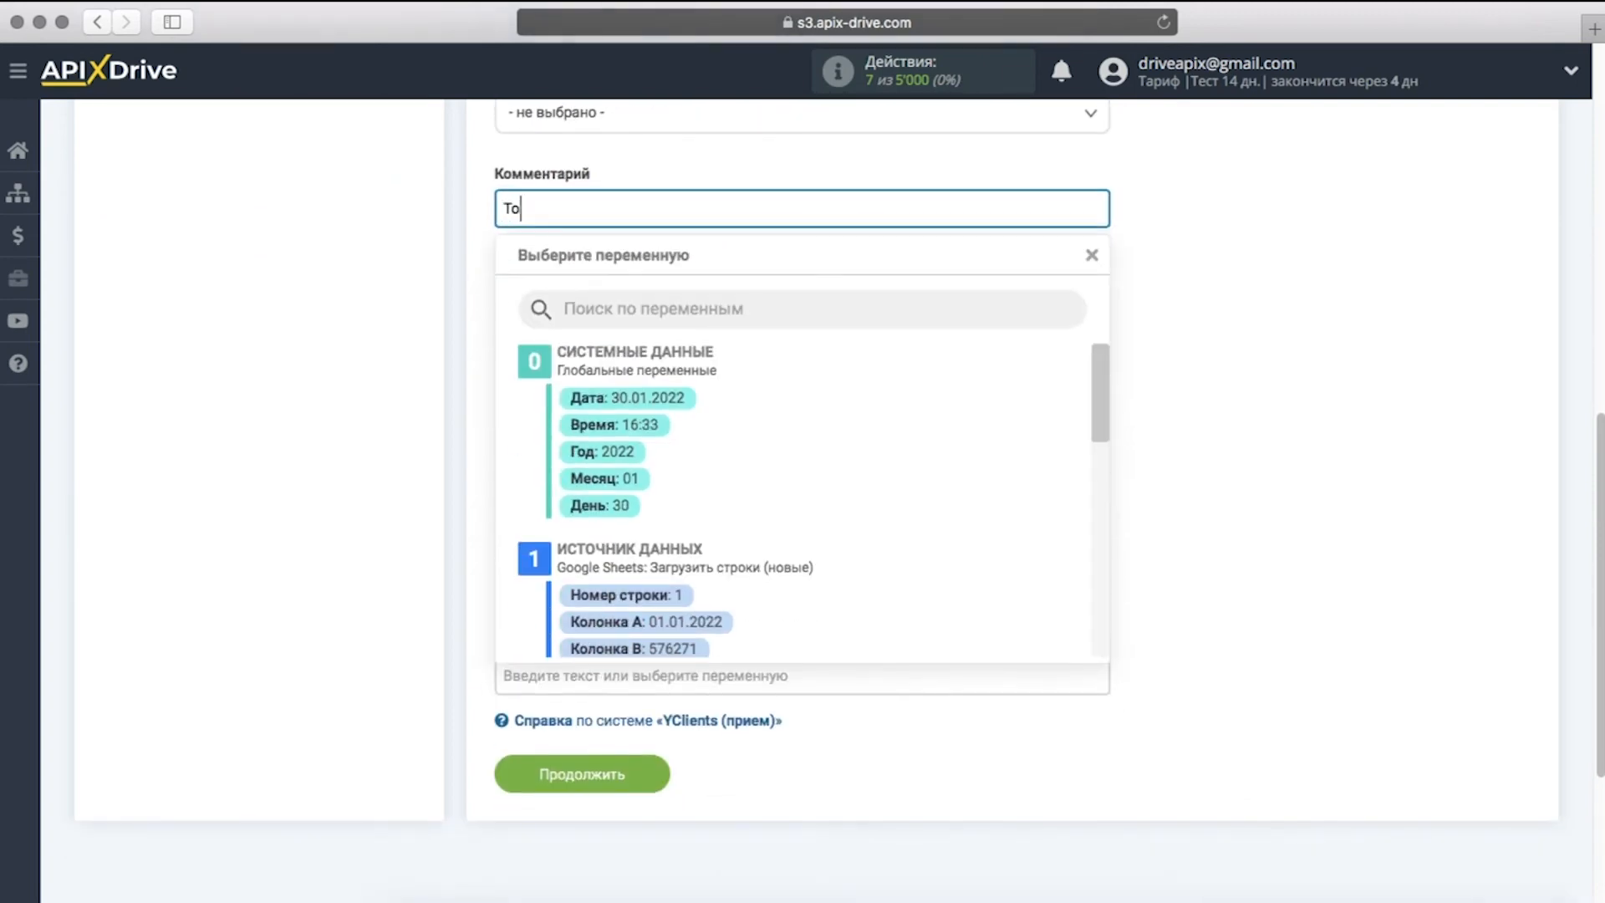
pyautogui.write('вар')
pyautogui.scroll(-5, 681, 620)
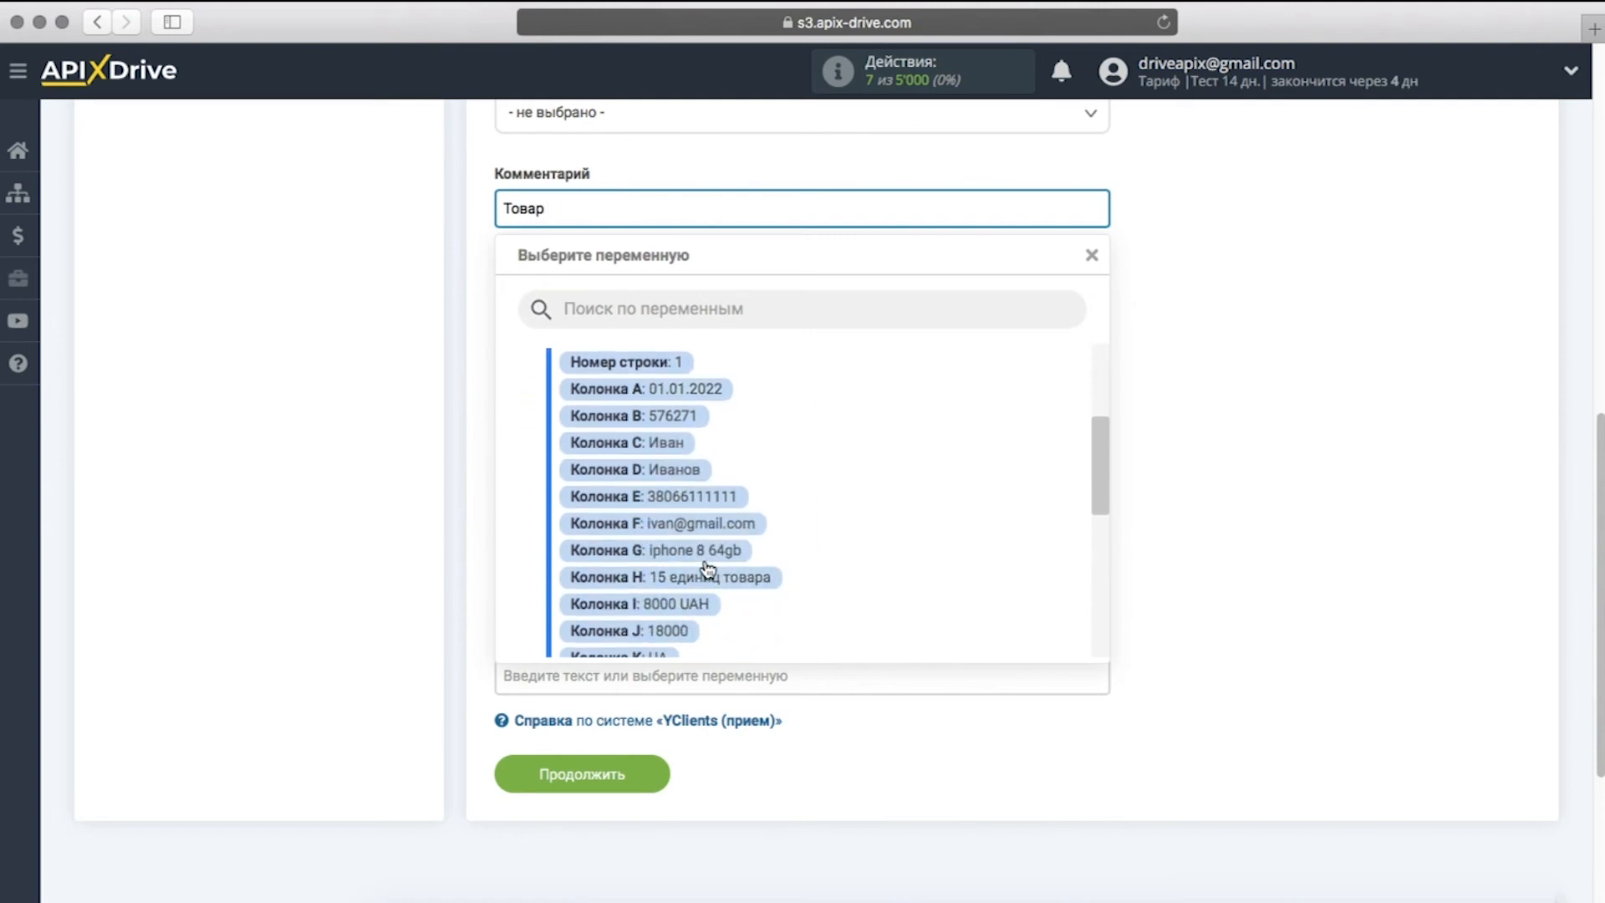
pyautogui.click(708, 550)
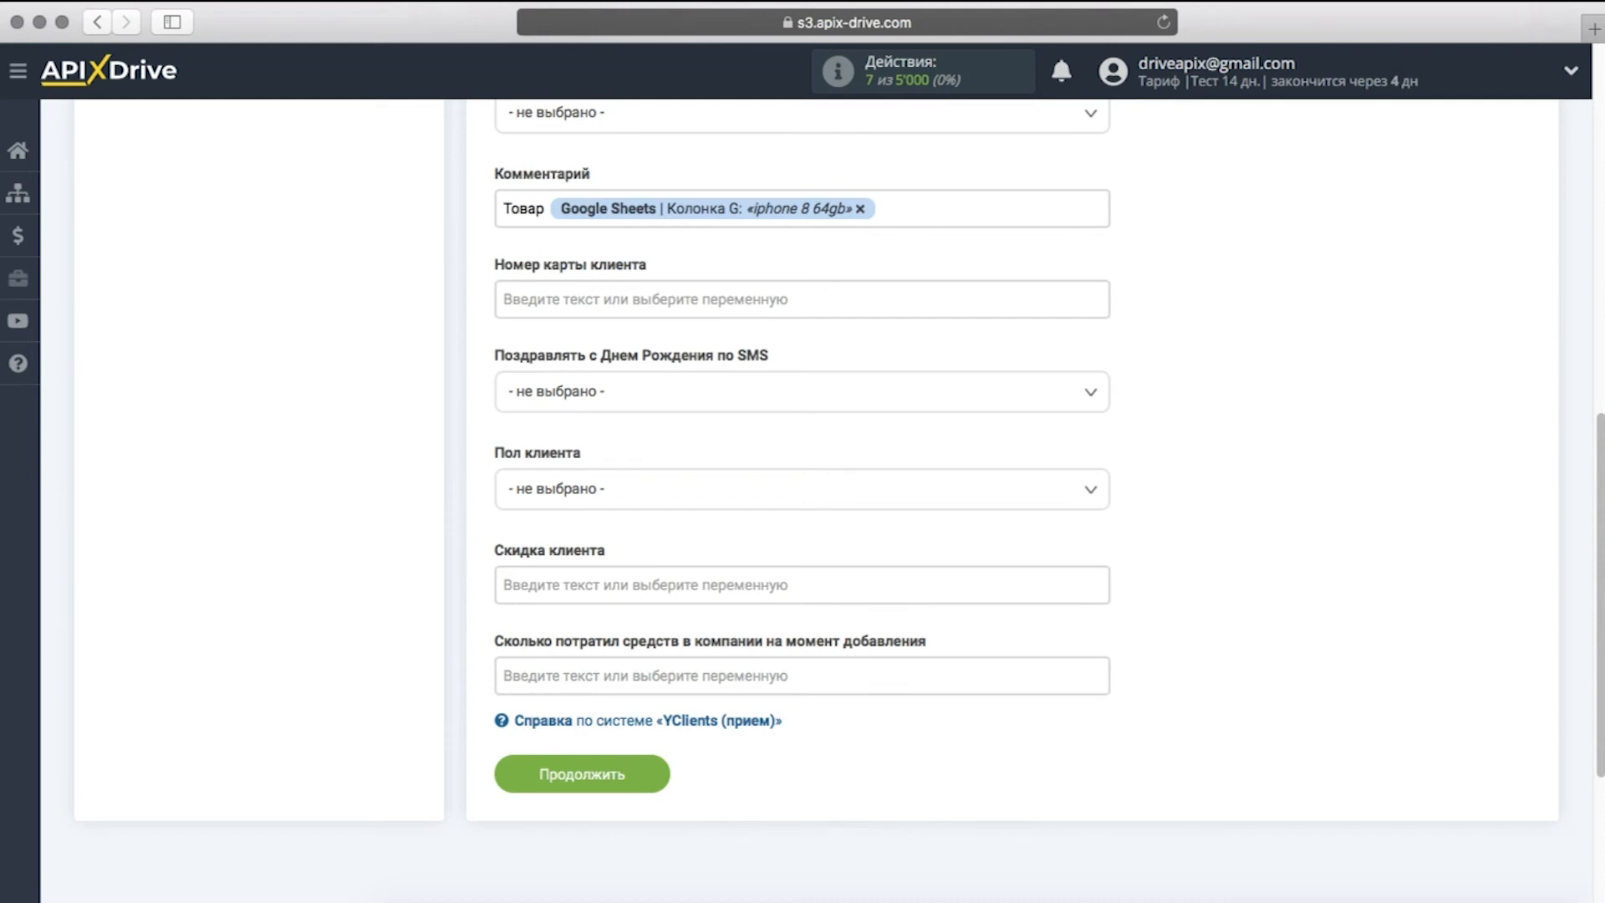
# Add a second comment line with "Цена" followed by the Google Sheets column I variable
pyautogui.press('Return')
pyautogui.write('Цена')
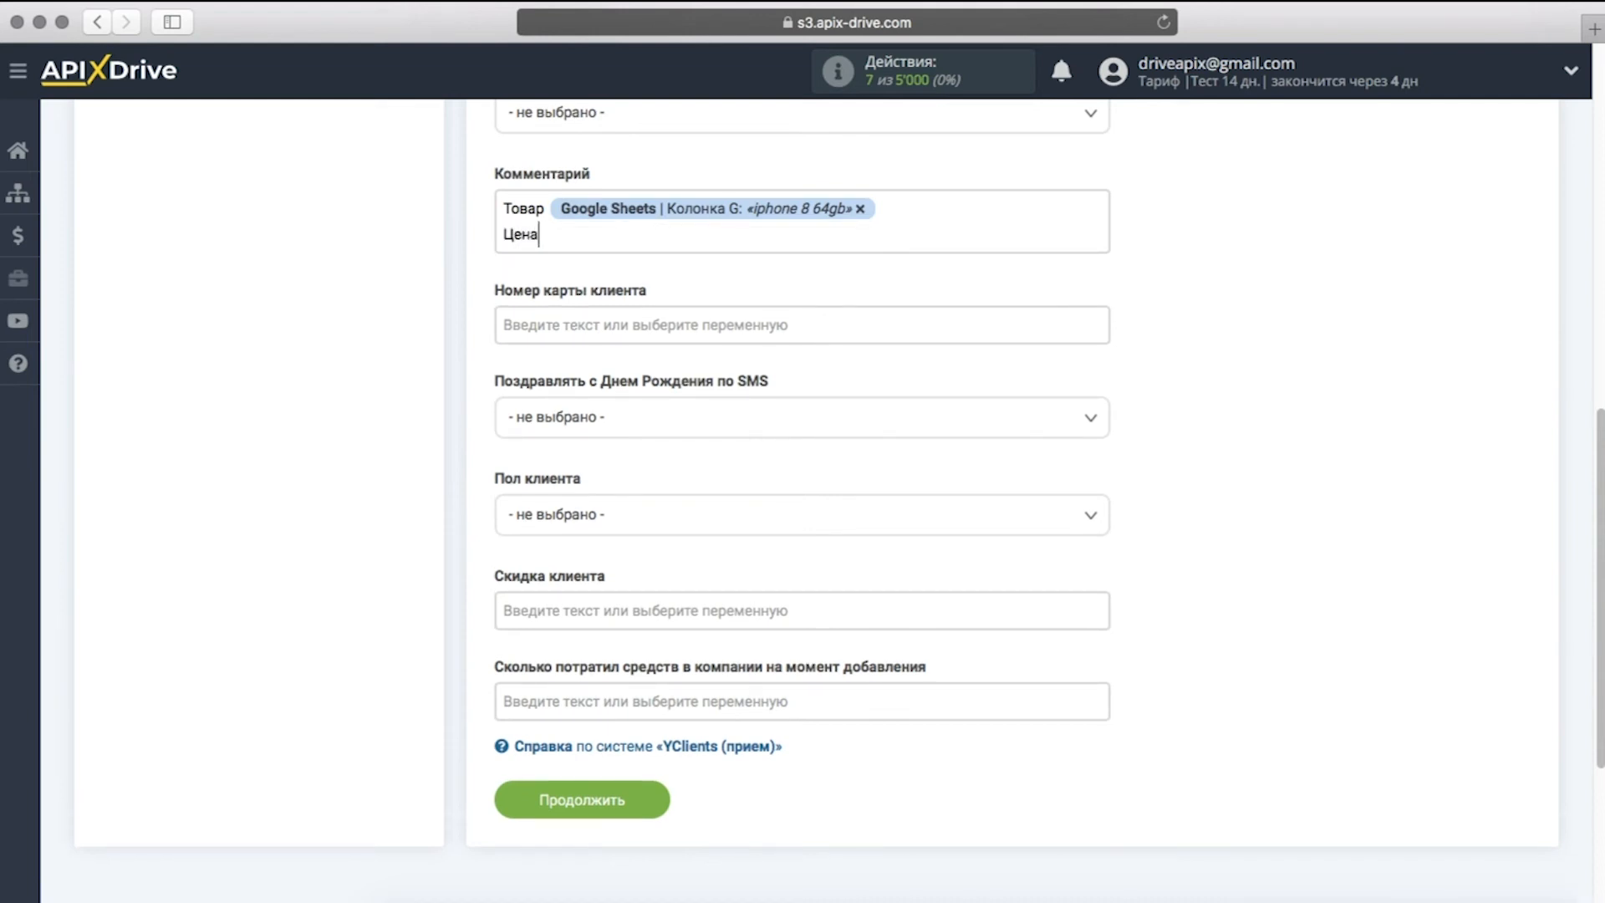
pyautogui.click(681, 236)
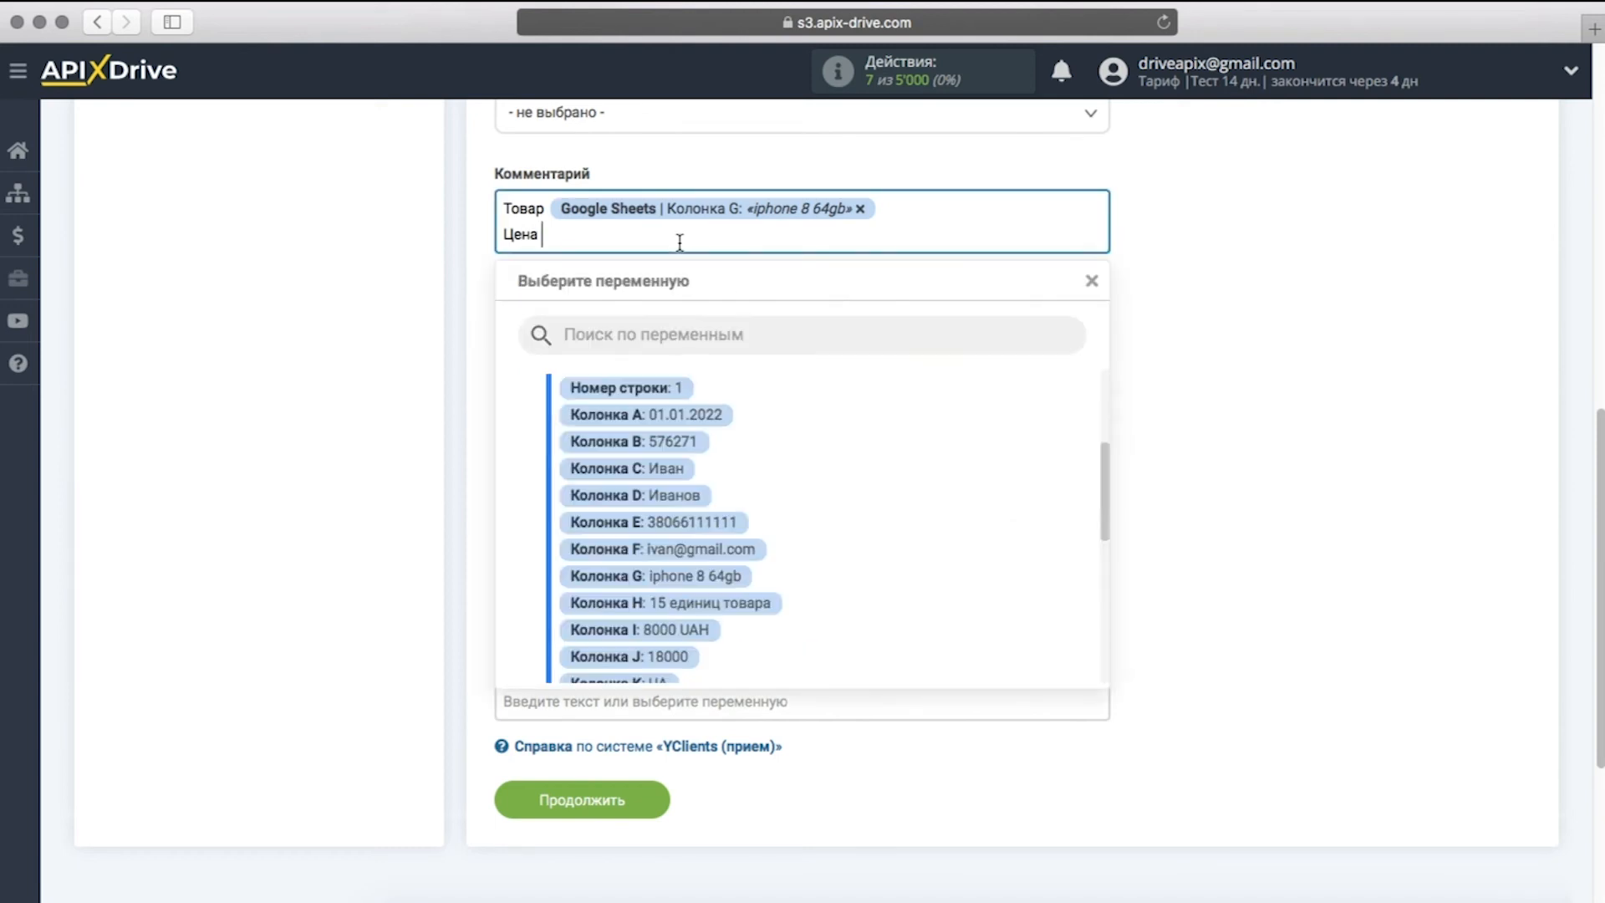
pyautogui.click(643, 627)
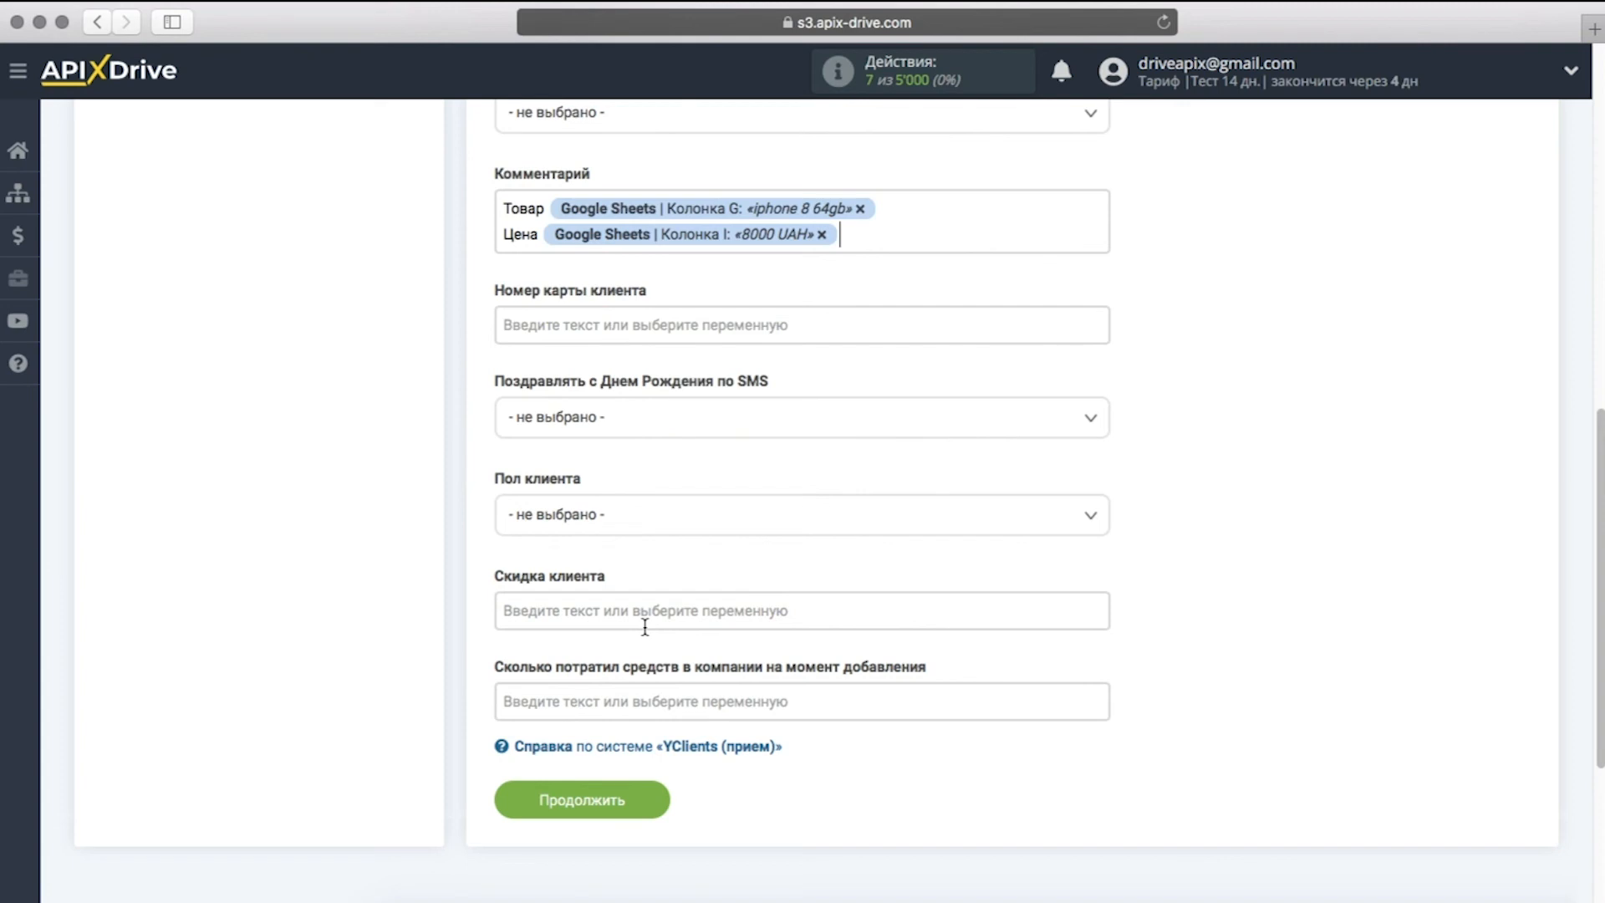
# Continue through the settings and test stages to finish the data destination setup, and enable automatic updating for the connection
pyautogui.click(510, 800)
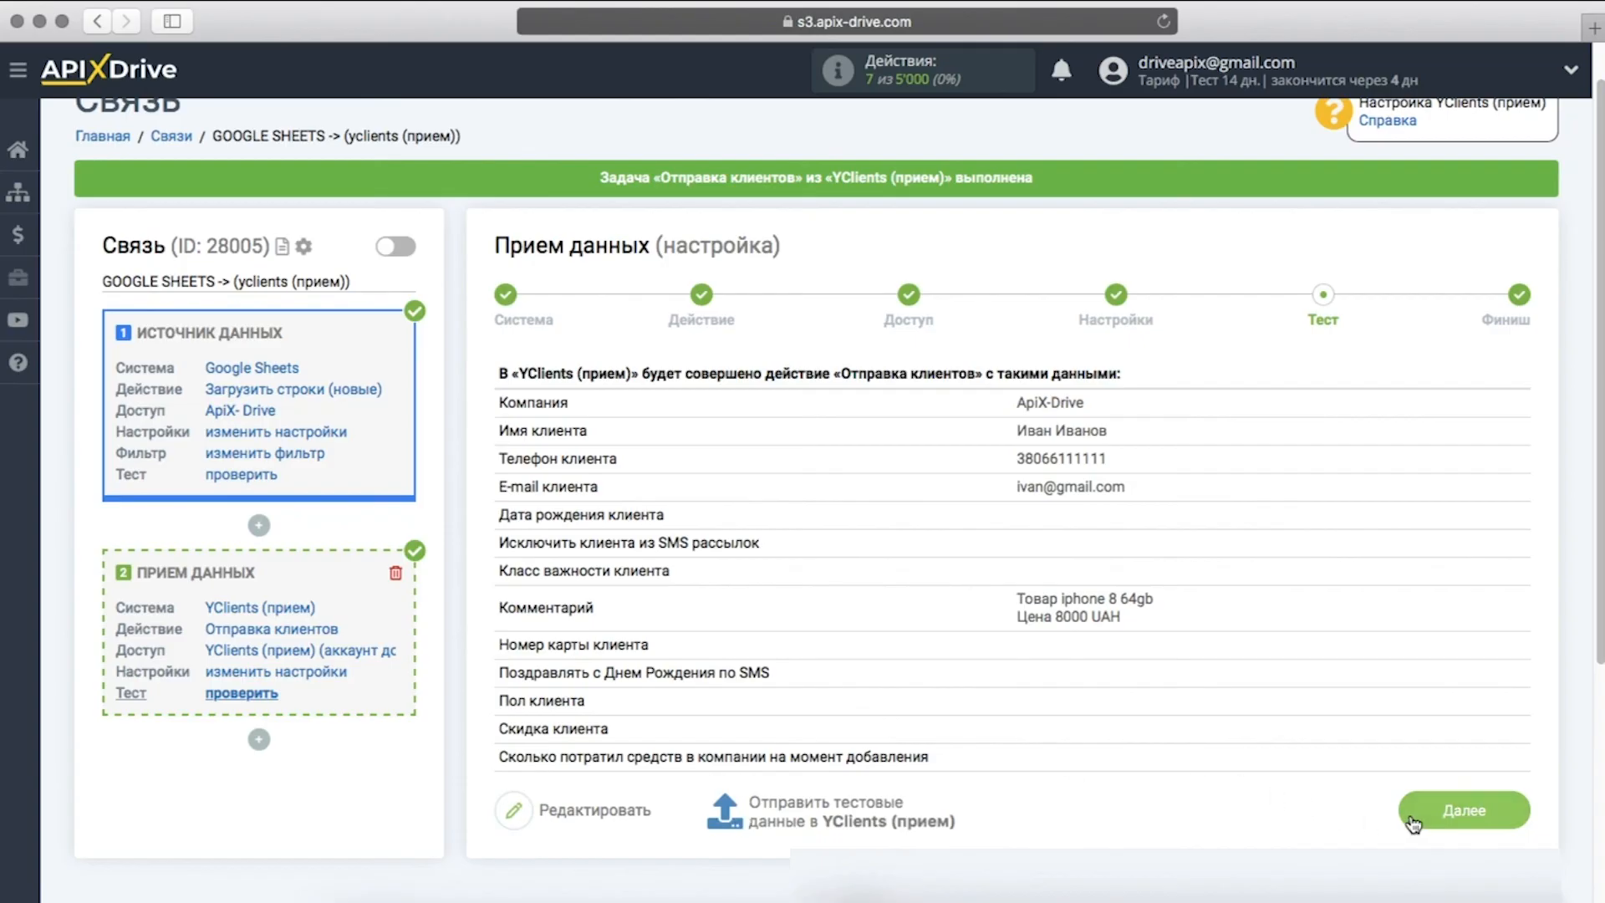
pyautogui.click(1411, 814)
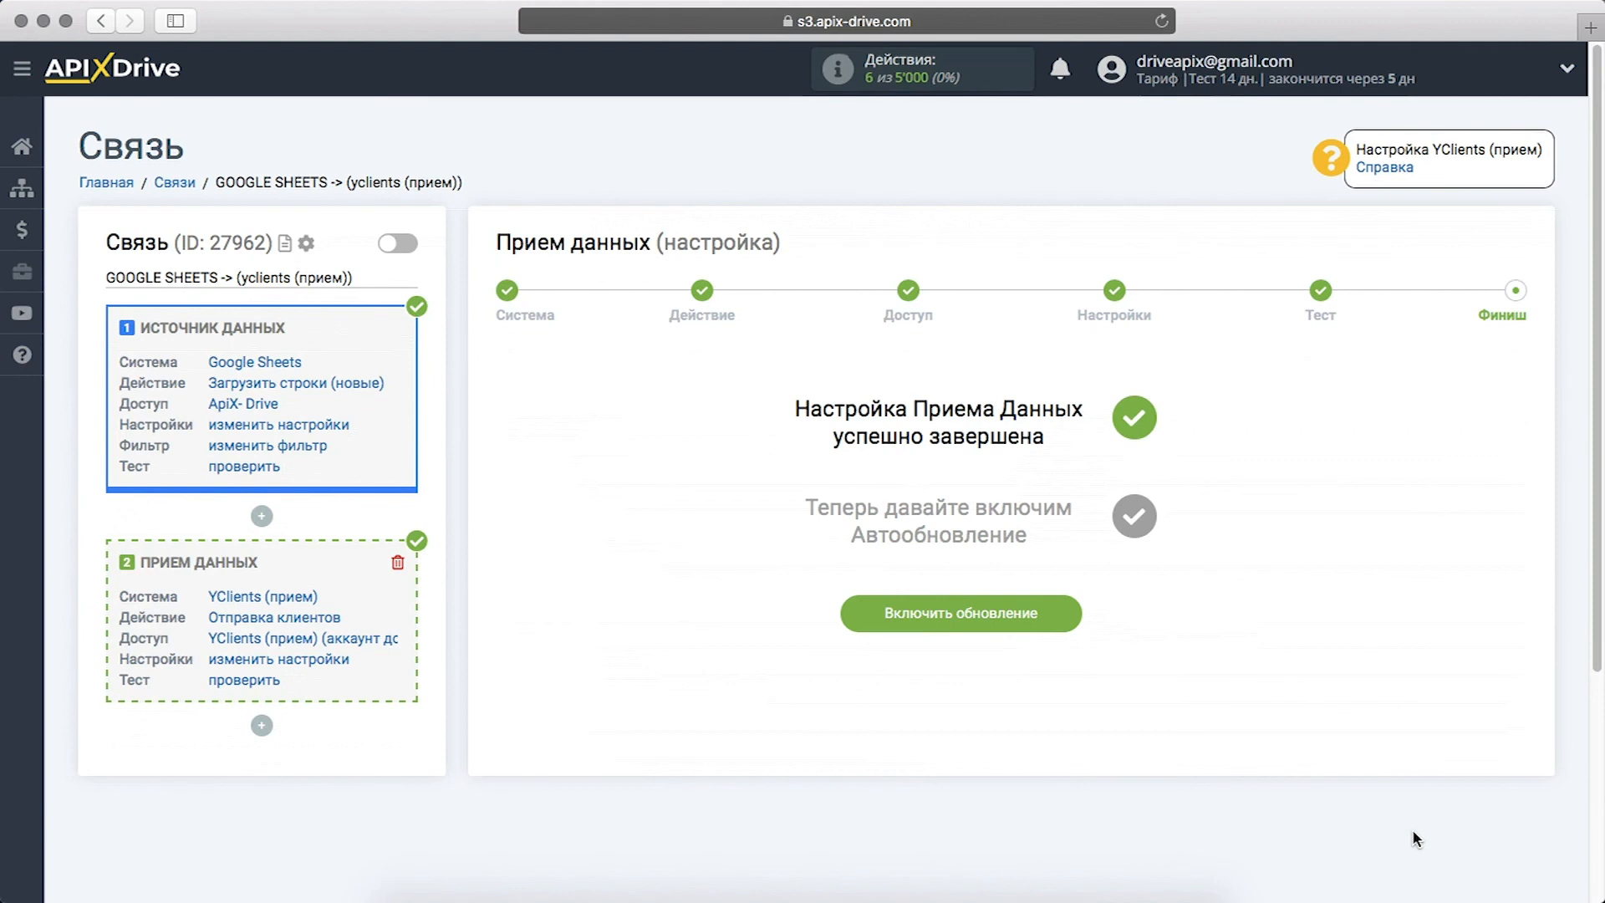
pyautogui.click(846, 613)
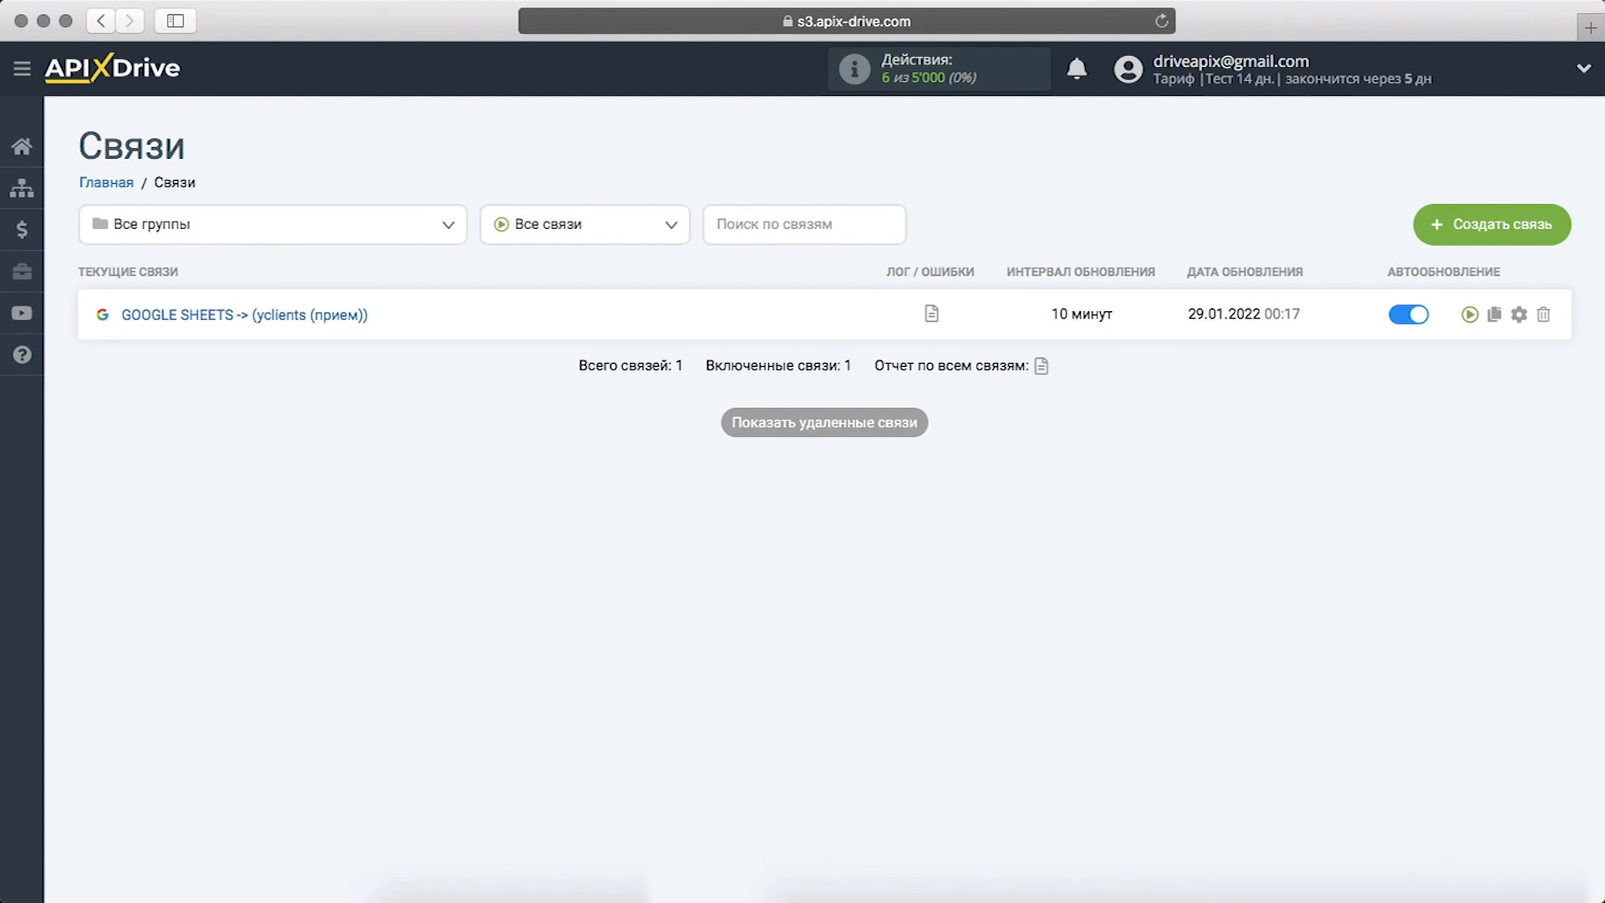
# Set the update interval of the Google Sheets to YClients connection to 5 minutes and save it
pyautogui.click(1518, 314)
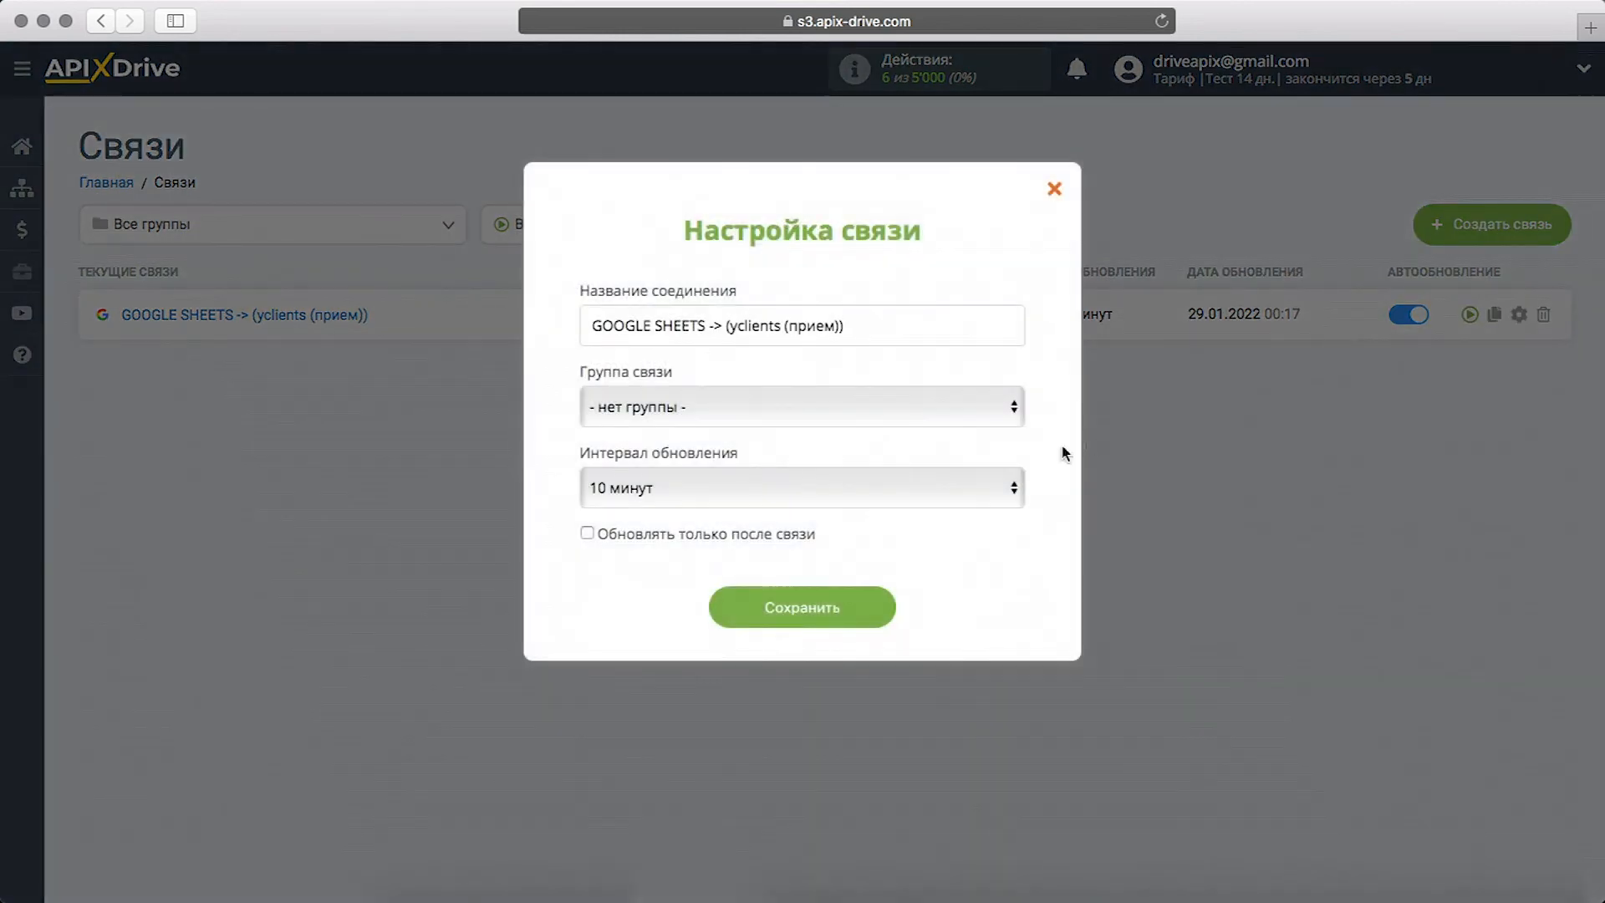
pyautogui.click(986, 493)
pyautogui.click(989, 473)
pyautogui.click(727, 609)
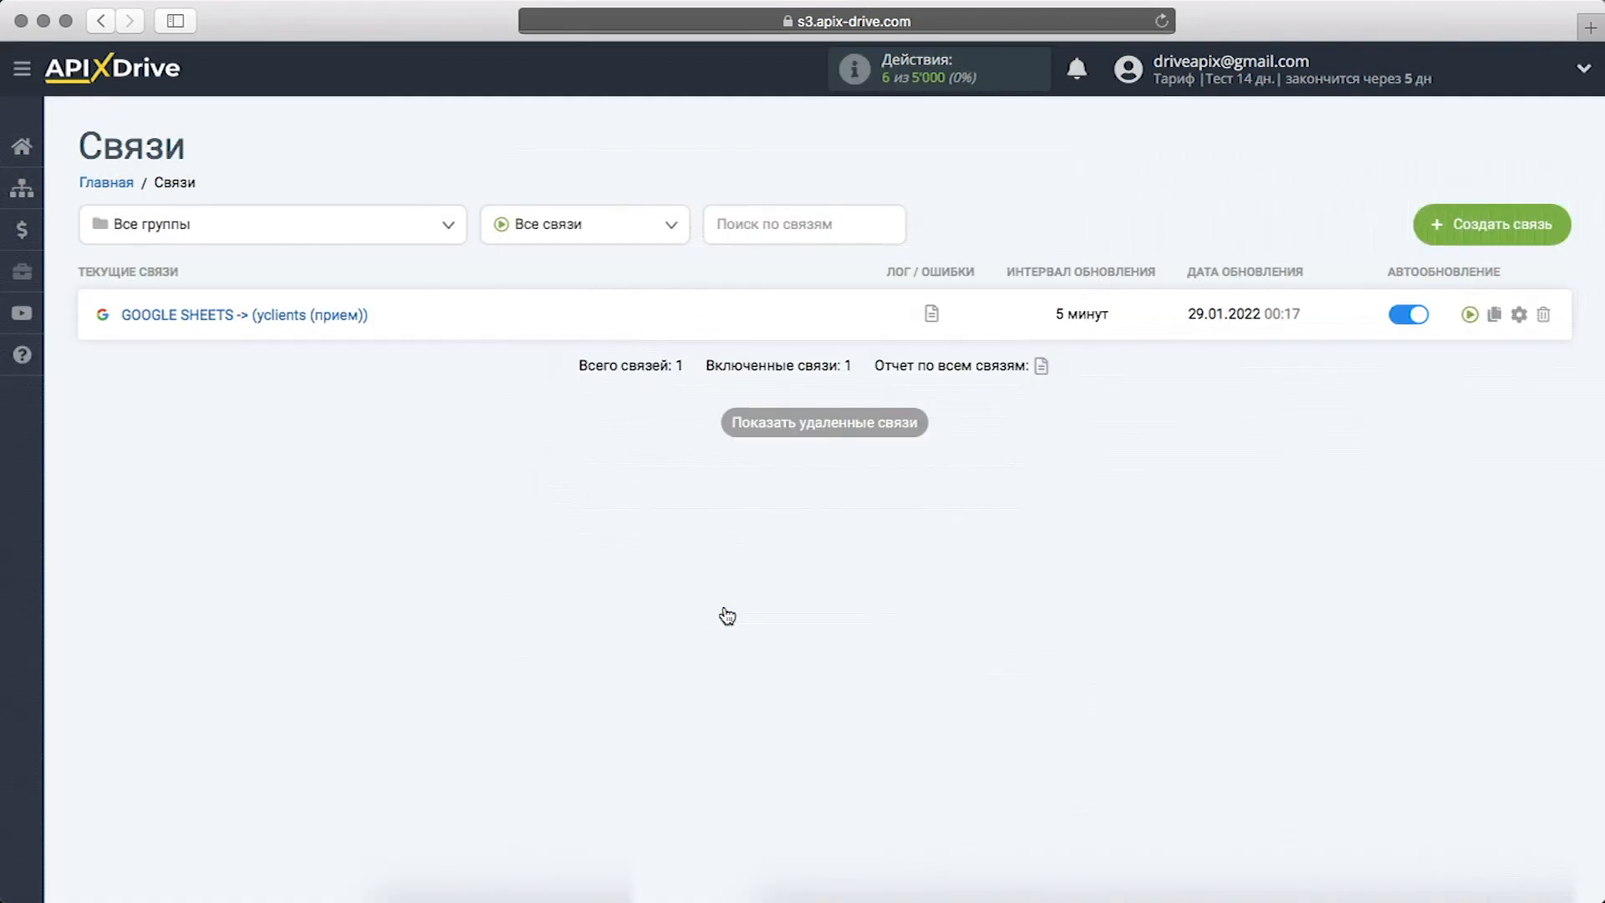